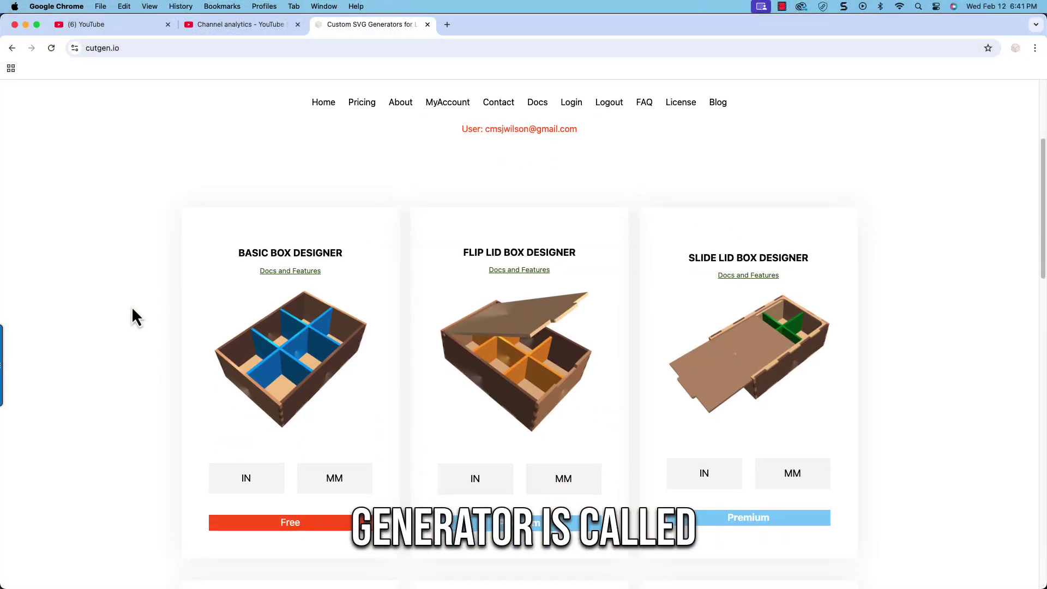
{"action": "scroll", "coordinate": [132, 313], "scroll_direction": "down", "scroll_amount": 5}
{"action": "scroll", "coordinate": [132, 316], "scroll_direction": "down", "scroll_amount": 5}
Open CutGen's Basic Box Designer in inches, showing the default 4×6×2 open box.
{"action": "left_click", "coordinate": [291, 391]}
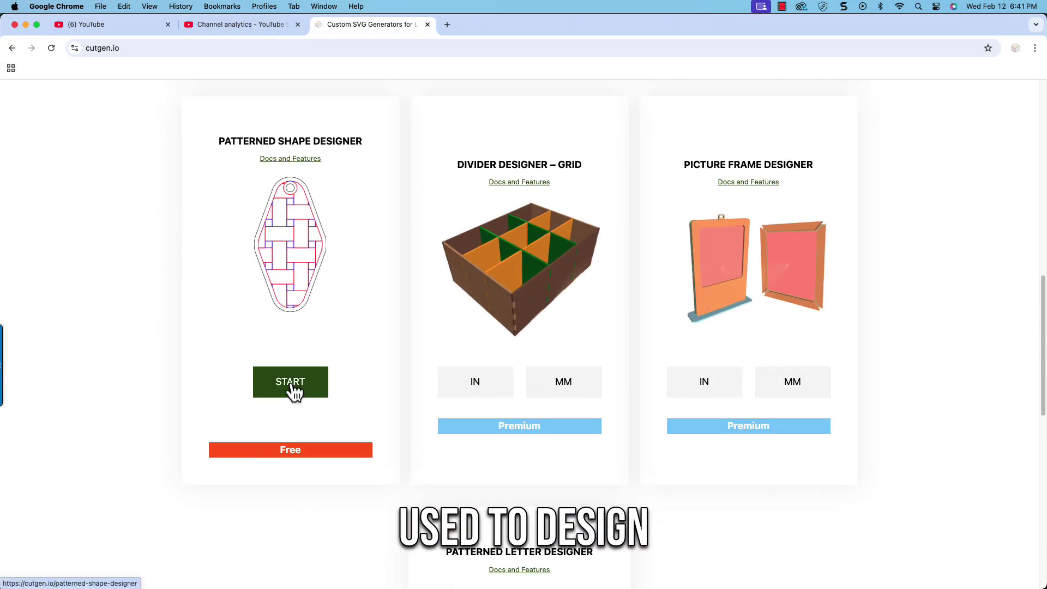
{"action": "scroll", "coordinate": [79, 385], "scroll_direction": "down", "scroll_amount": 5}
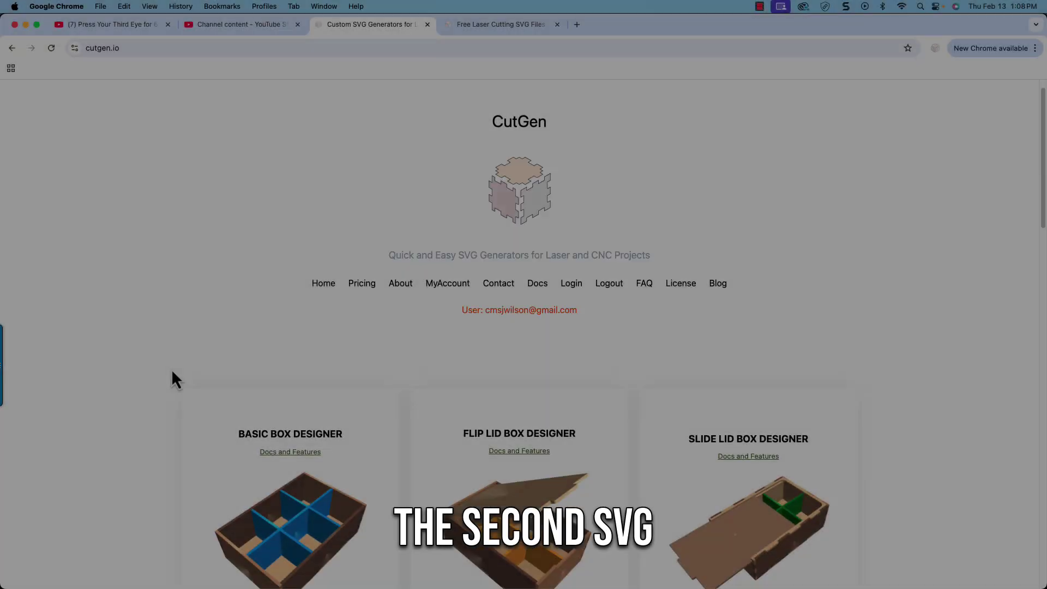
{"action": "scroll", "coordinate": [169, 379], "scroll_direction": "down", "scroll_amount": 3}
{"action": "scroll", "coordinate": [169, 379], "scroll_direction": "down", "scroll_amount": 3}
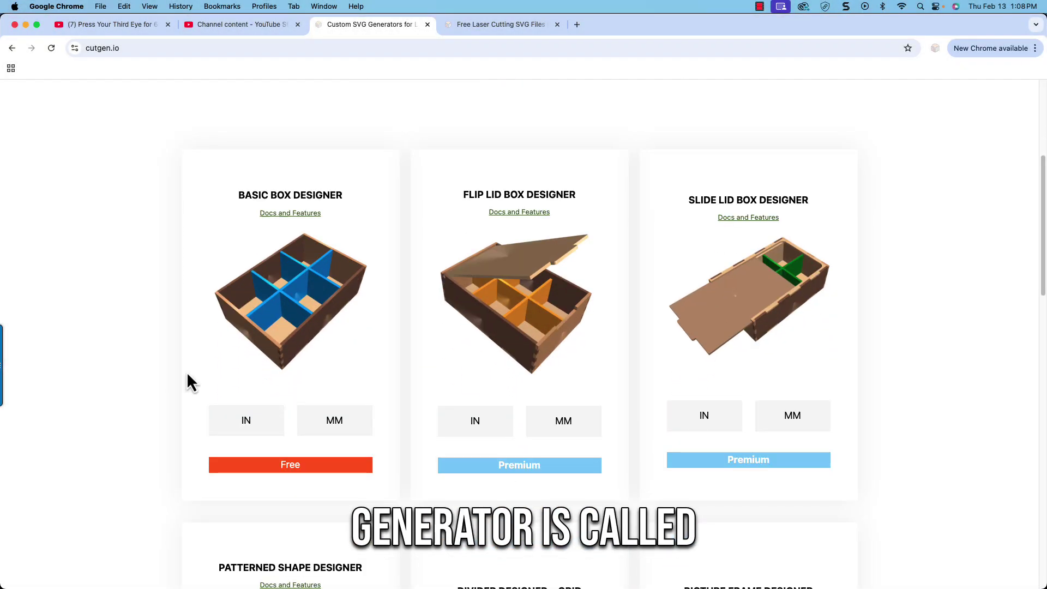
{"action": "left_click", "coordinate": [246, 421]}
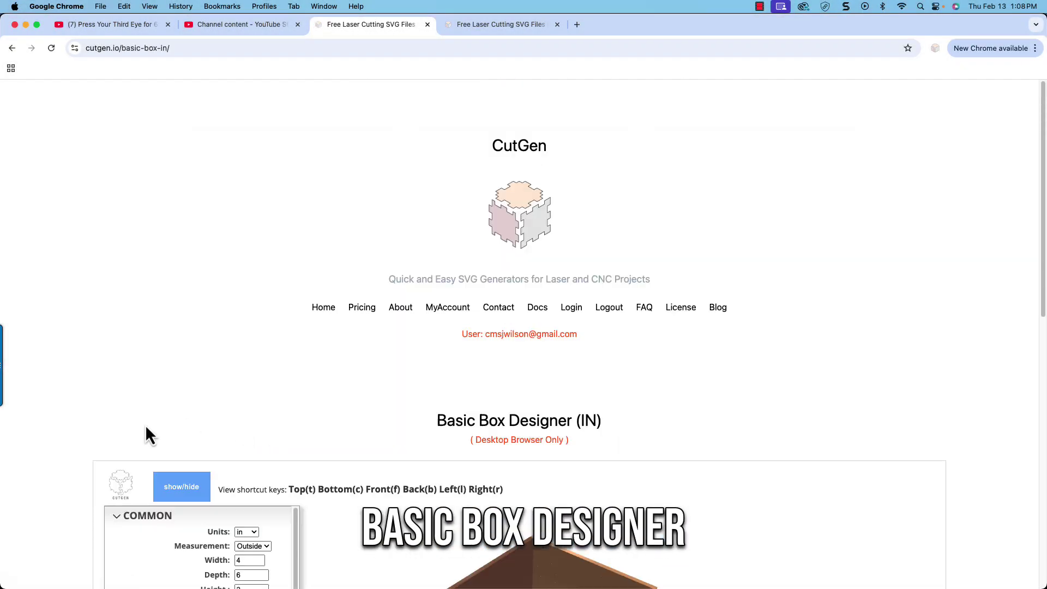
{"action": "scroll", "coordinate": [52, 438], "scroll_direction": "down", "scroll_amount": 5}
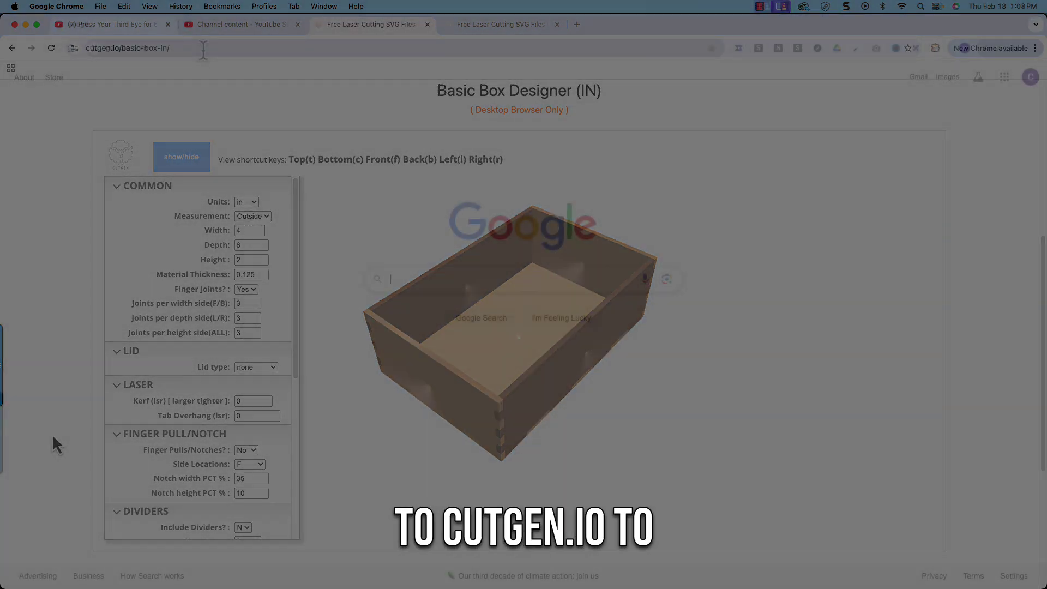
{"action": "type", "text": "cut"}
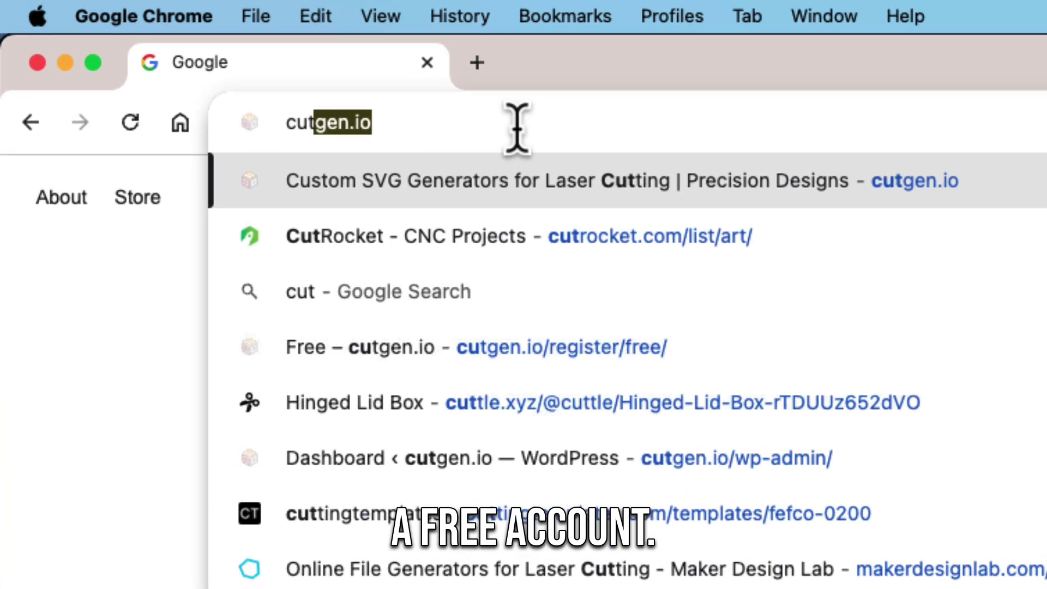
{"action": "type", "text": "gen.io"}
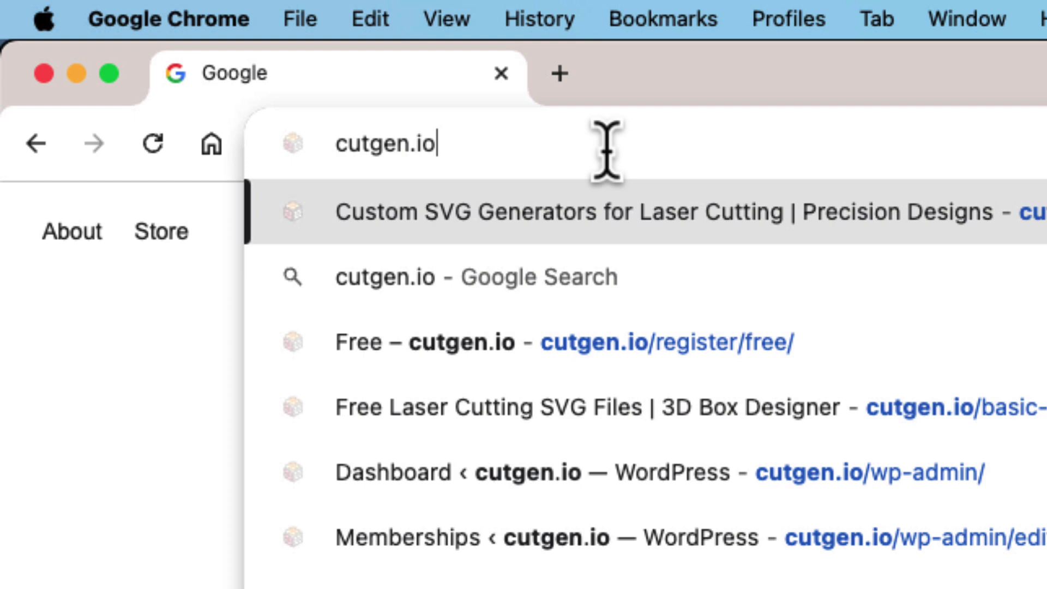
Load cutgen.io, try the inch Basic Box Designer, then follow the free account sign-up link.
{"action": "key", "text": "Return"}
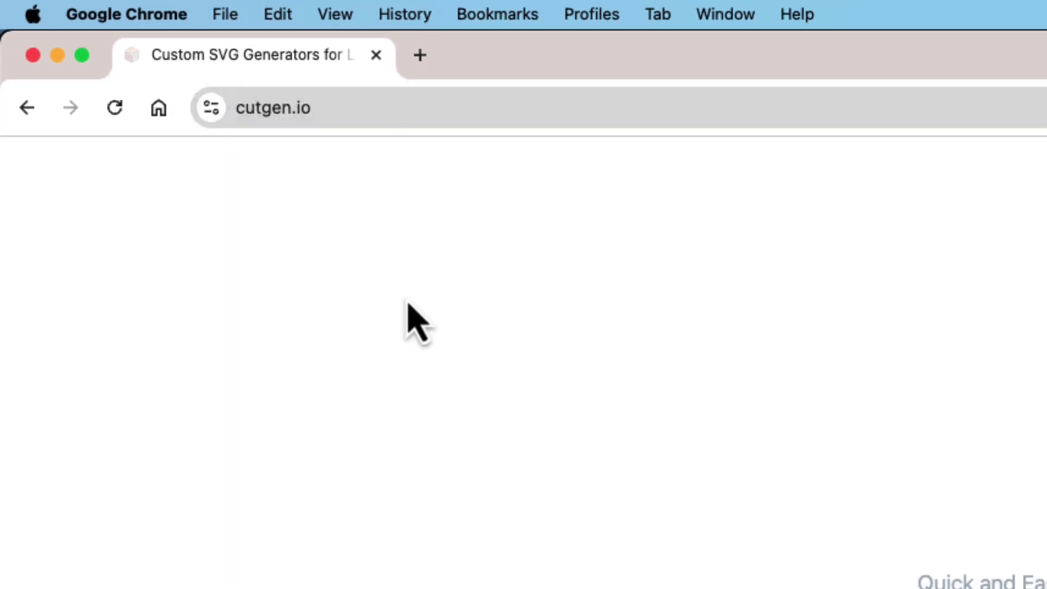
{"action": "scroll", "coordinate": [190, 175], "scroll_direction": "down", "scroll_amount": 2}
{"action": "scroll", "coordinate": [190, 175], "scroll_direction": "down", "scroll_amount": 2}
{"action": "scroll", "coordinate": [189, 175], "scroll_direction": "up", "scroll_amount": 3}
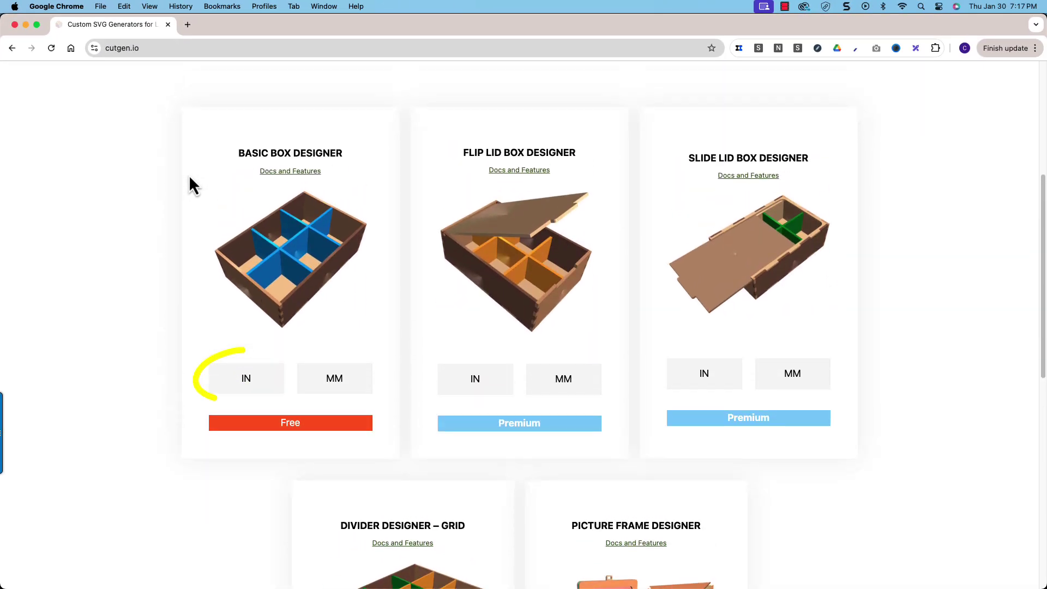
{"action": "left_click", "coordinate": [256, 384]}
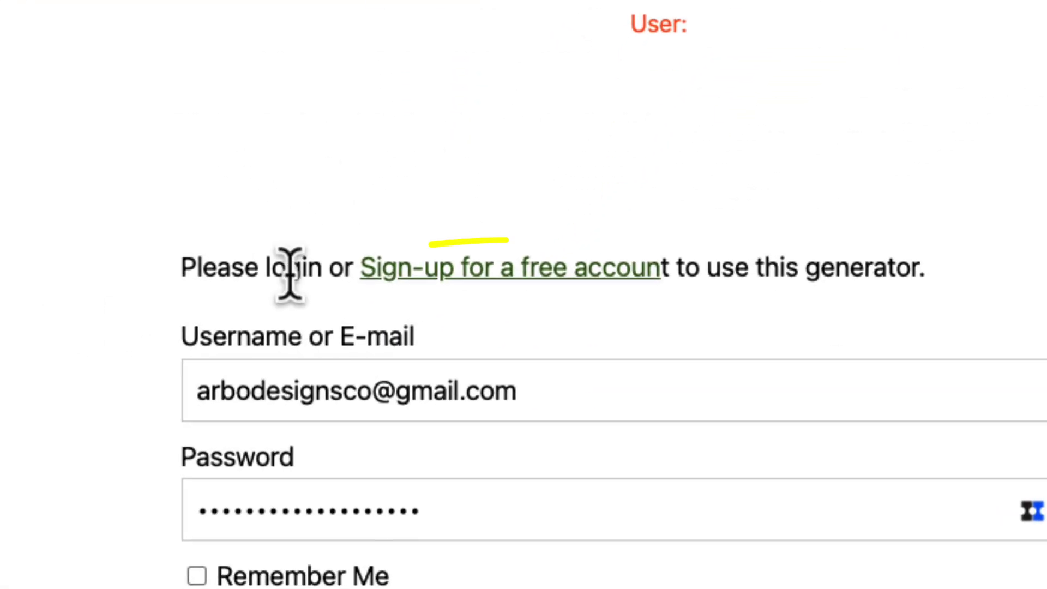
{"action": "left_click", "coordinate": [480, 319]}
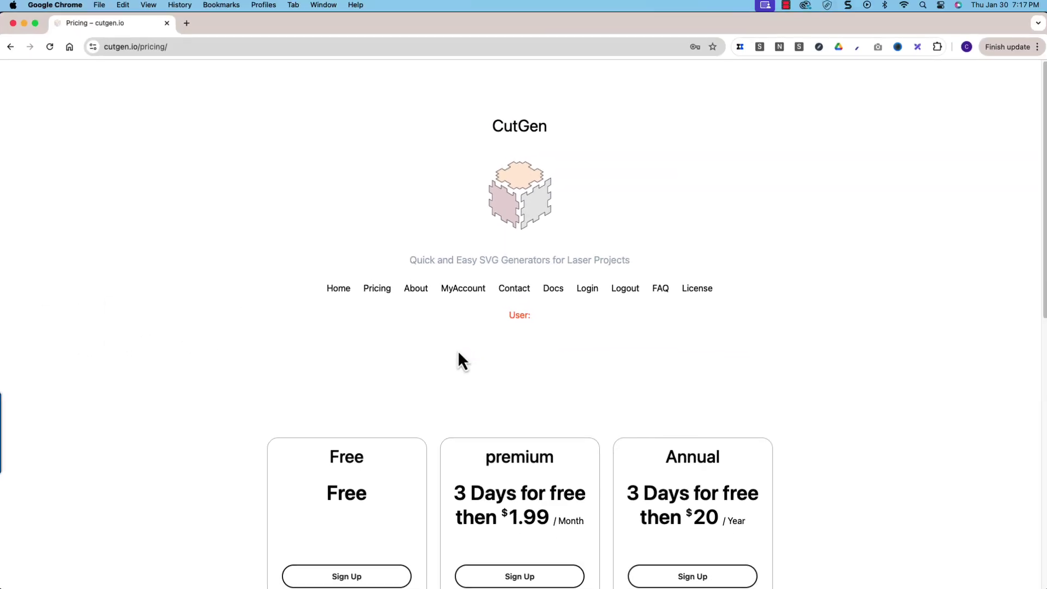
{"action": "scroll", "coordinate": [457, 362], "scroll_direction": "down", "scroll_amount": 3}
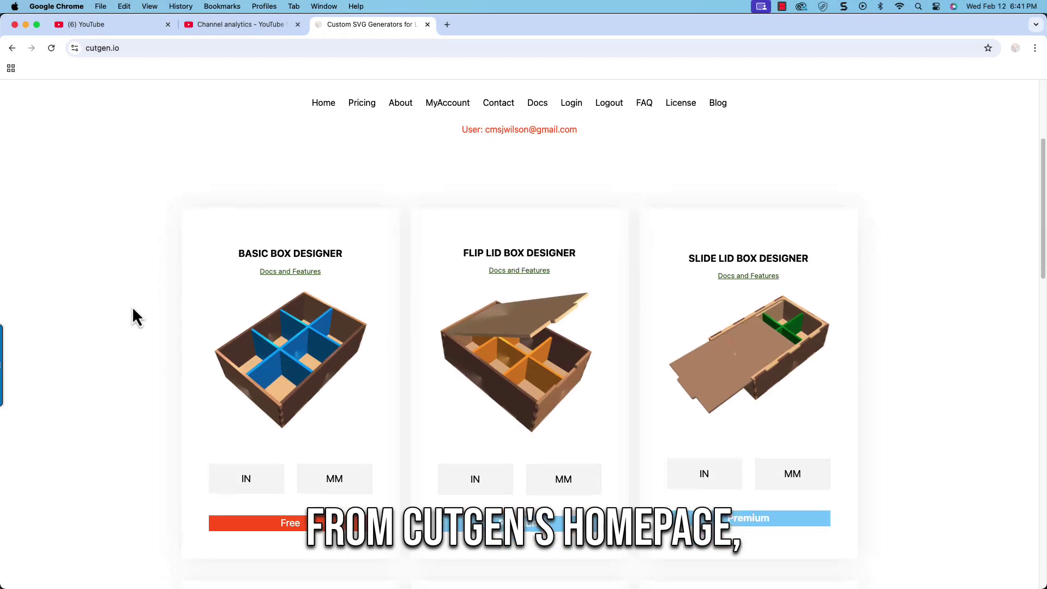
{"action": "scroll", "coordinate": [132, 308], "scroll_direction": "down", "scroll_amount": 3}
{"action": "scroll", "coordinate": [133, 309], "scroll_direction": "down", "scroll_amount": 2}
{"action": "scroll", "coordinate": [133, 309], "scroll_direction": "down", "scroll_amount": 2}
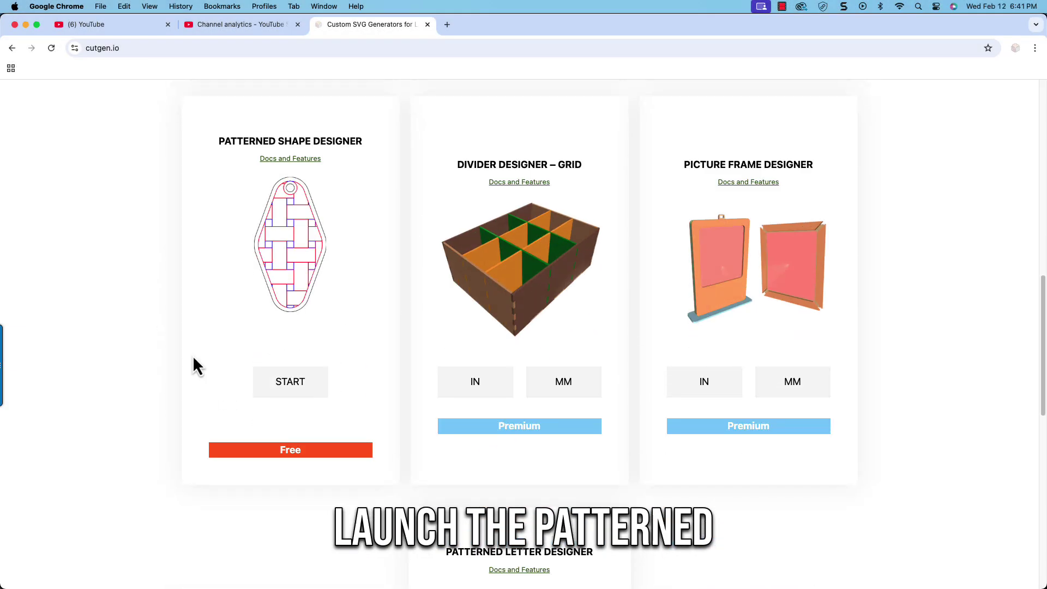
Launch the Patterned Shape Designer with its default dogear tag preview.
{"action": "left_click", "coordinate": [291, 385]}
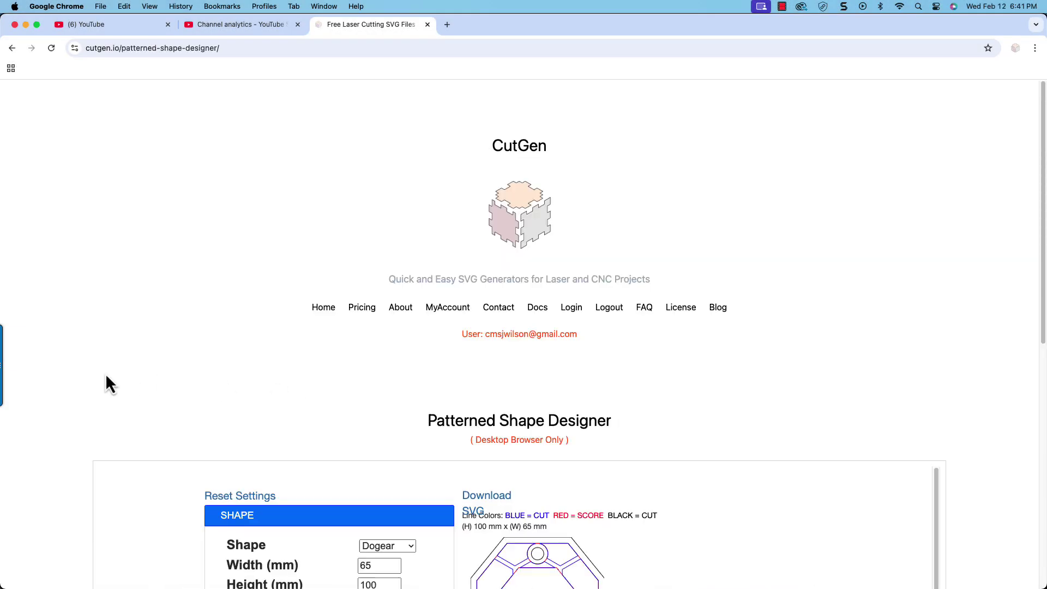
{"action": "scroll", "coordinate": [84, 390], "scroll_direction": "down", "scroll_amount": 3}
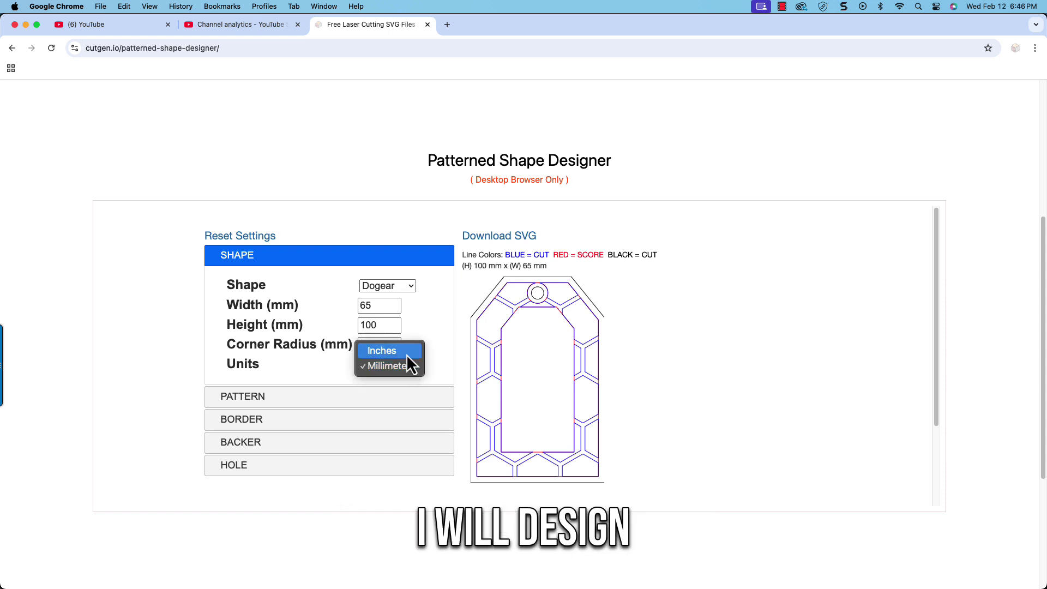
Switch the design units to inches and turn off the backer and hanging hole.
{"action": "left_click", "coordinate": [407, 355]}
{"action": "left_click", "coordinate": [370, 446]}
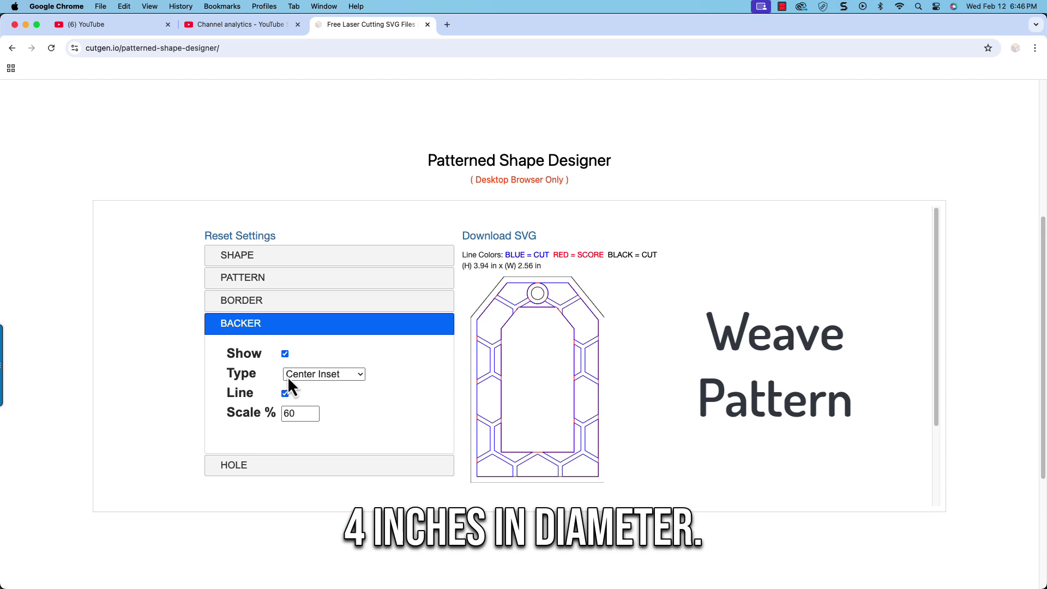
{"action": "left_click", "coordinate": [285, 354]}
{"action": "left_click", "coordinate": [313, 465]}
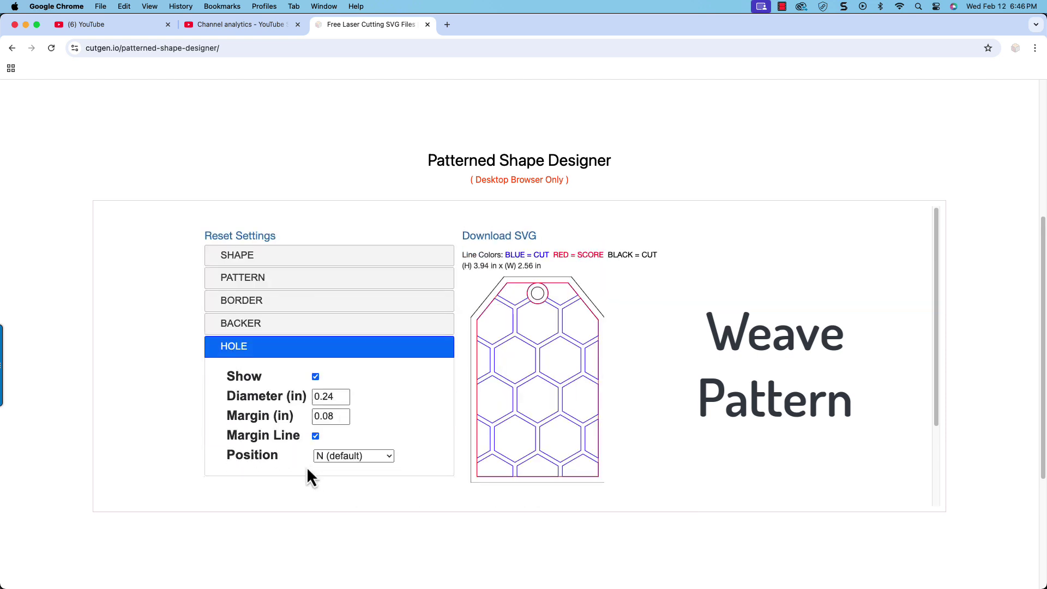
{"action": "left_click", "coordinate": [315, 377]}
Make the shape a 4 × 4 inch oval.
{"action": "left_click", "coordinate": [296, 256]}
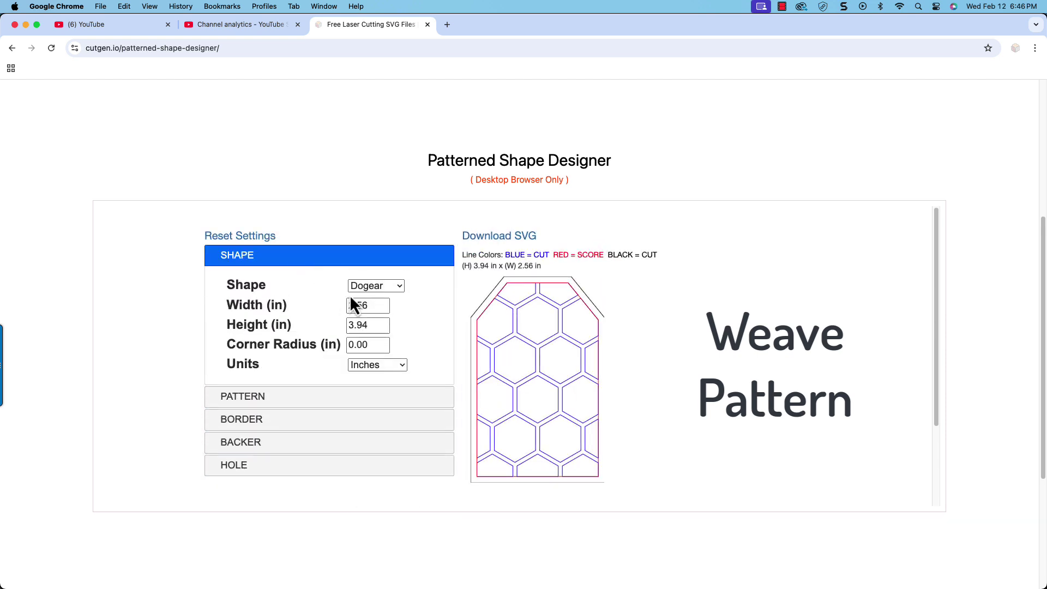
{"action": "left_click", "coordinate": [372, 286]}
{"action": "left_click", "coordinate": [381, 365]}
{"action": "double_click", "coordinate": [320, 304]}
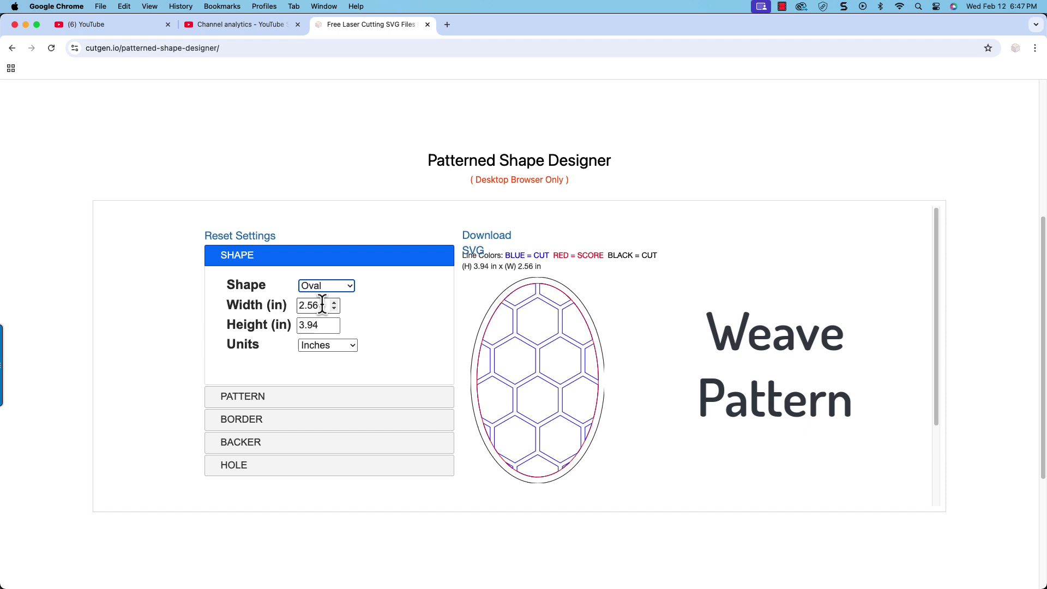
{"action": "type", "text": "4"}
{"action": "double_click", "coordinate": [297, 325]}
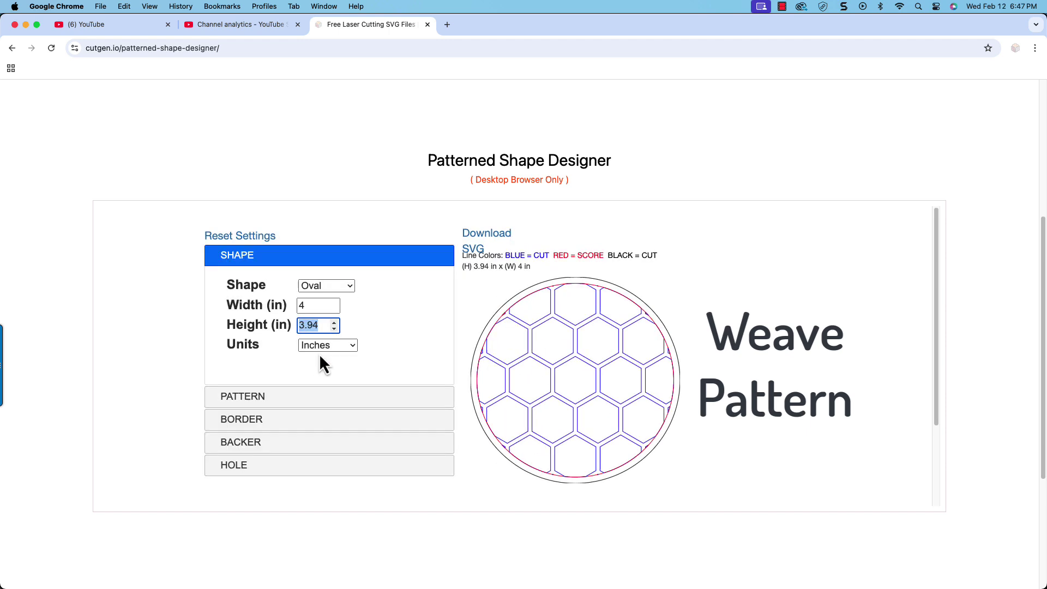
{"action": "type", "text": "4"}
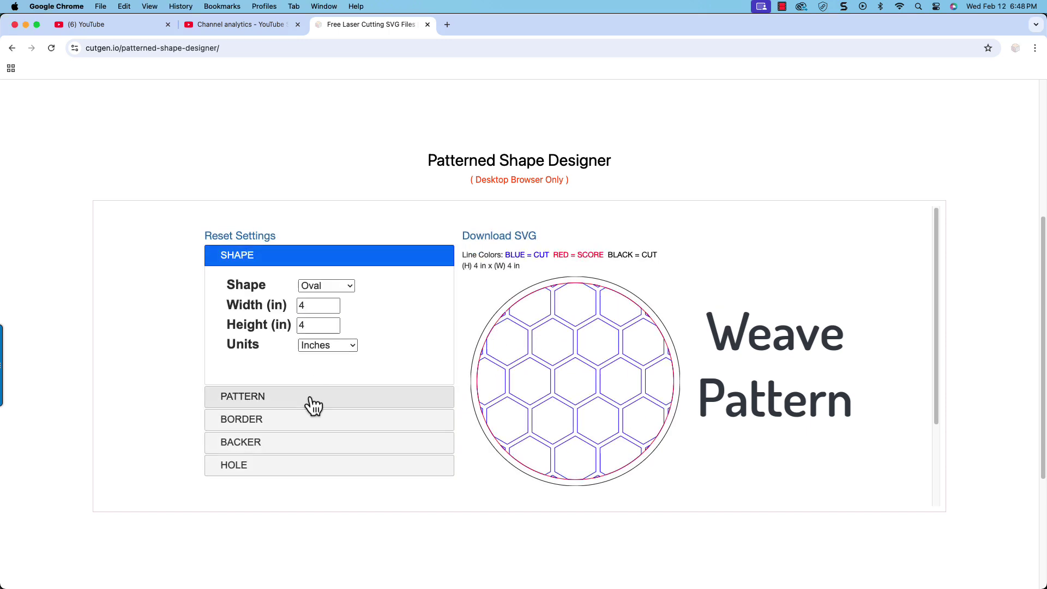
Apply a 3xsmall Weave pattern to the 4-inch circle.
{"action": "left_click", "coordinate": [311, 397]}
{"action": "left_click", "coordinate": [362, 327]}
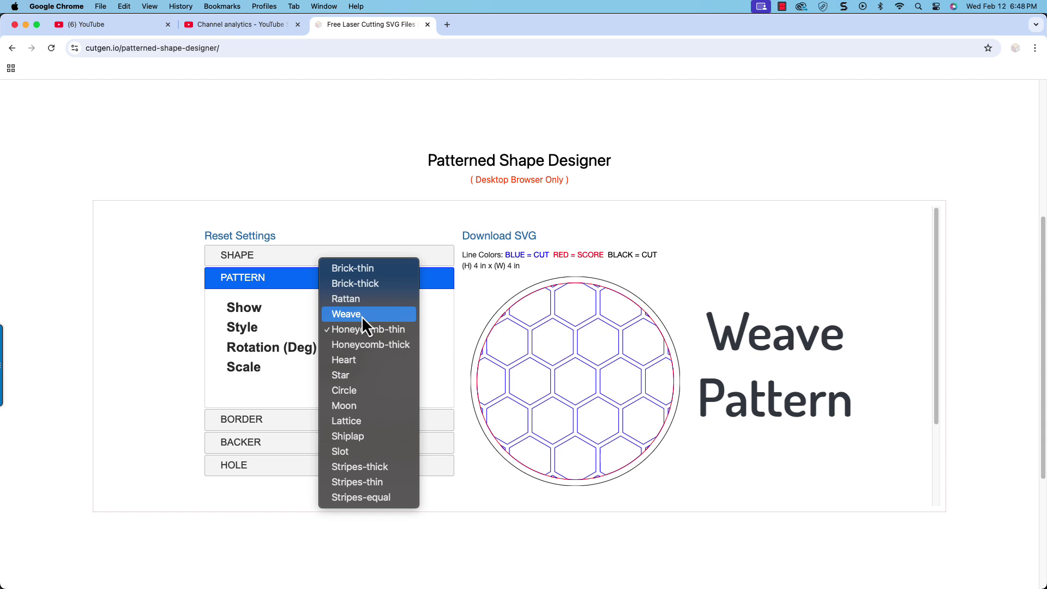
{"action": "left_click", "coordinate": [361, 315]}
{"action": "left_click", "coordinate": [359, 366]}
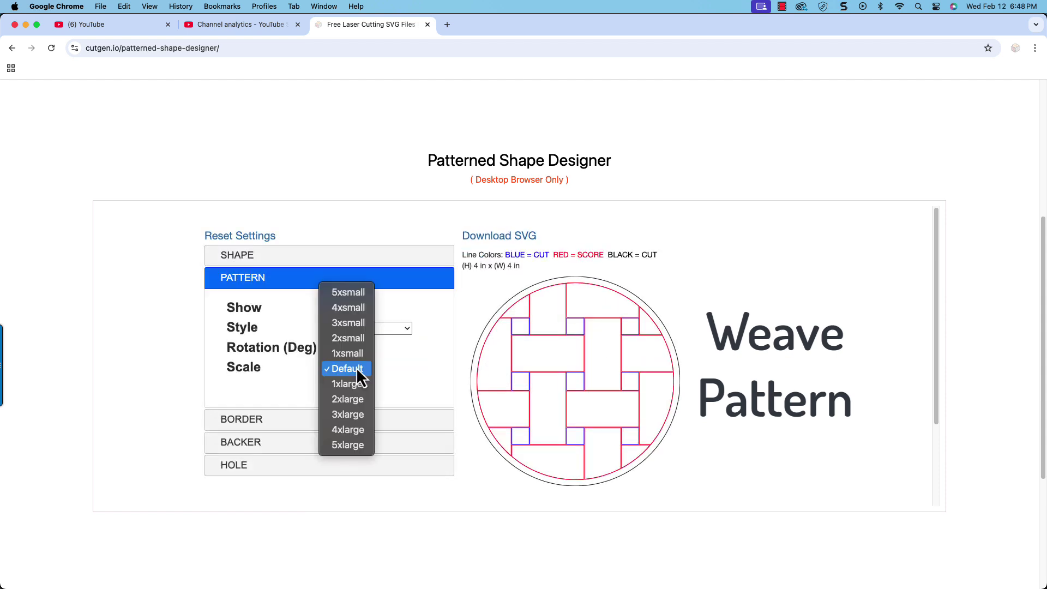
{"action": "left_click", "coordinate": [364, 325]}
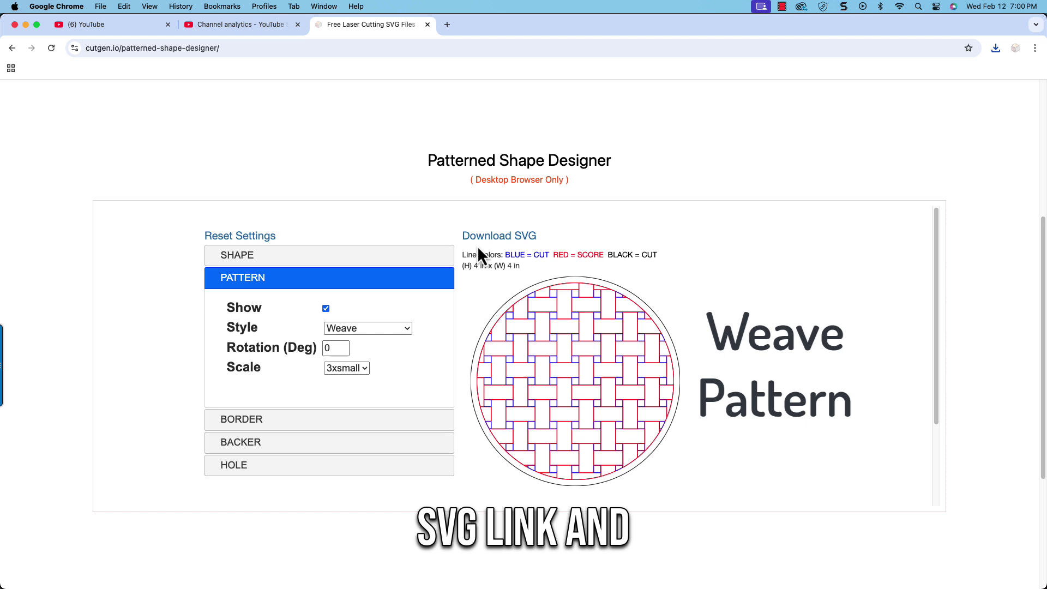
Download the weave coaster SVG, reveal it in Finder, and start renaming it.
{"action": "left_click", "coordinate": [490, 239]}
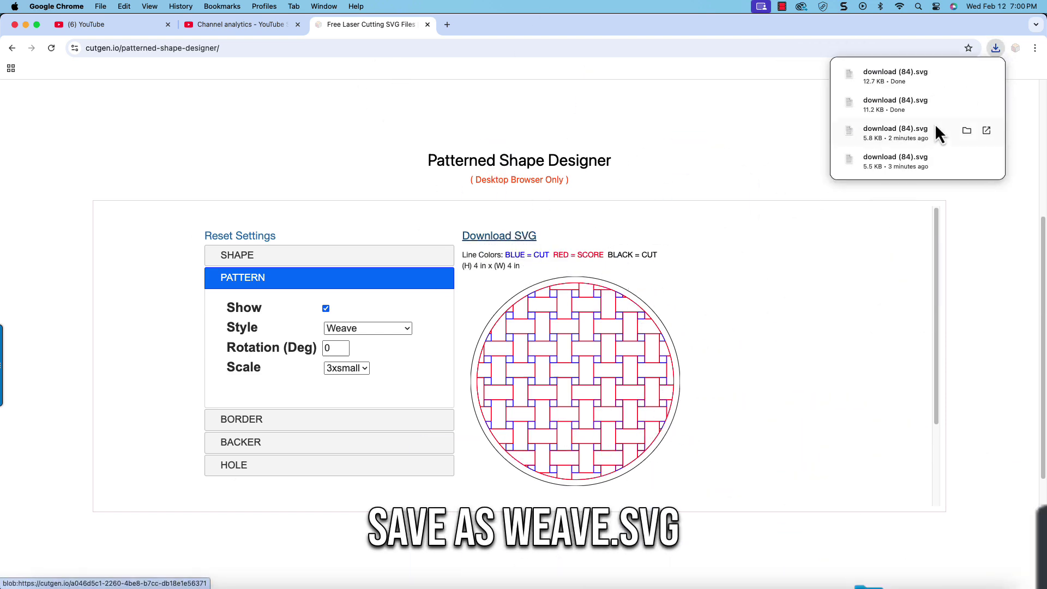
{"action": "left_click", "coordinate": [966, 74]}
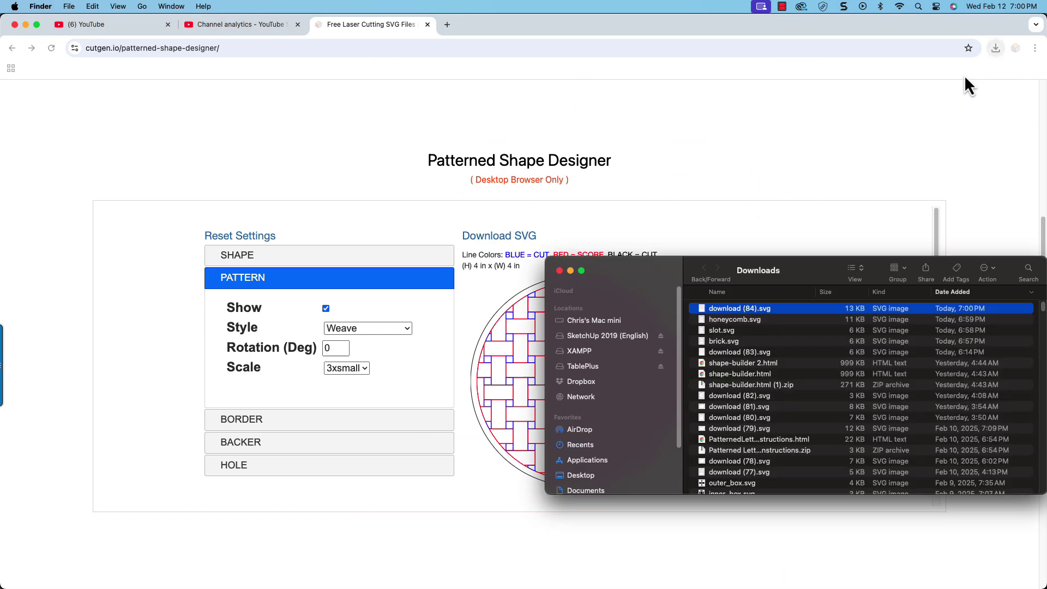
{"action": "left_click", "coordinate": [735, 309]}
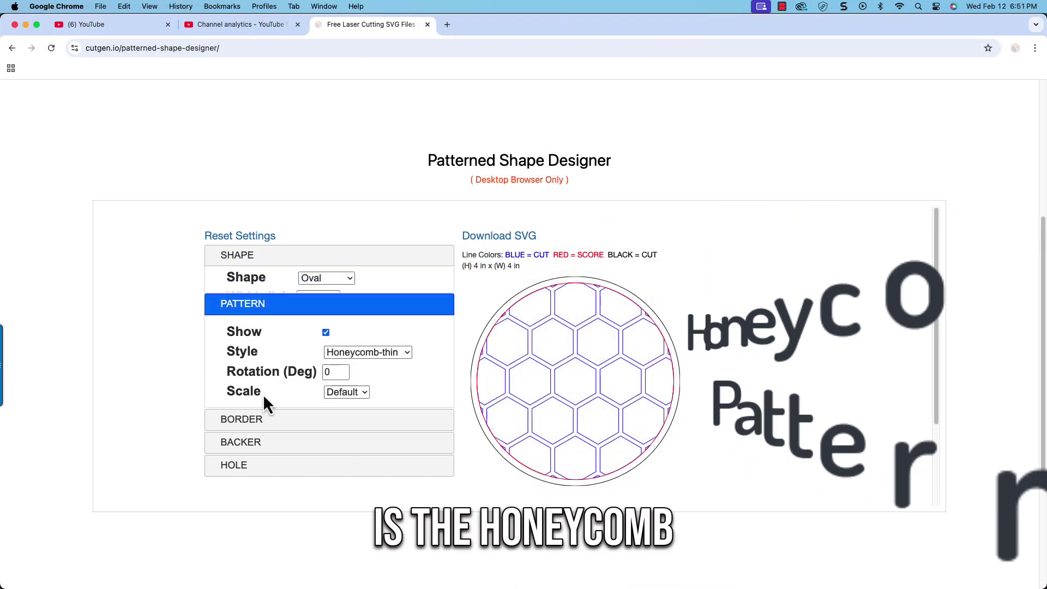
Set a 3xsmall Honeycomb-thick pattern, download the SVG, and reveal it in Finder.
{"action": "left_click", "coordinate": [356, 330]}
{"action": "left_click", "coordinate": [358, 342]}
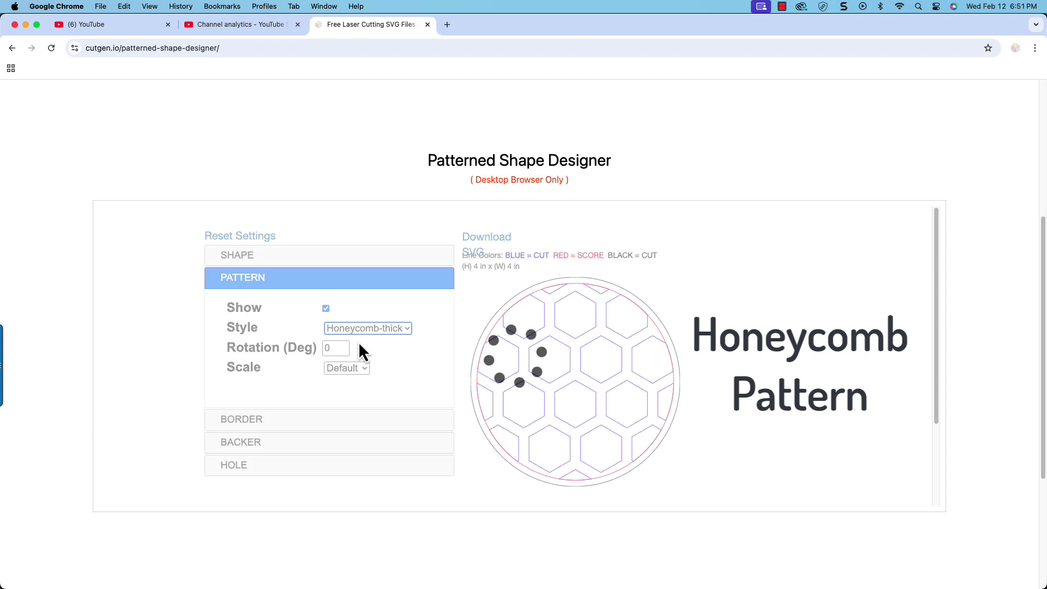
{"action": "left_click", "coordinate": [343, 369]}
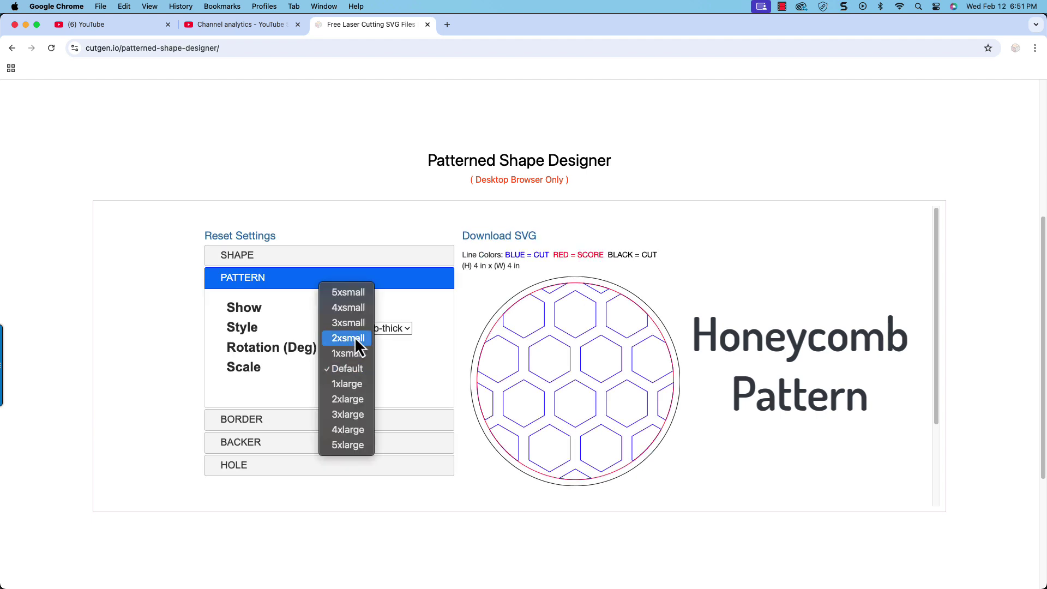
{"action": "left_click", "coordinate": [359, 328]}
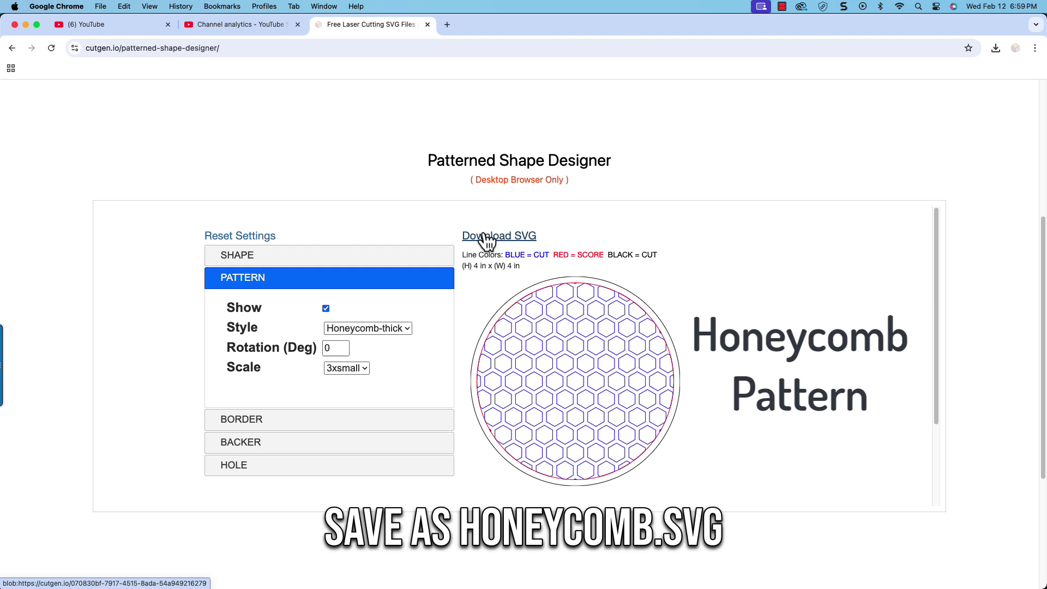
{"action": "left_click", "coordinate": [487, 237]}
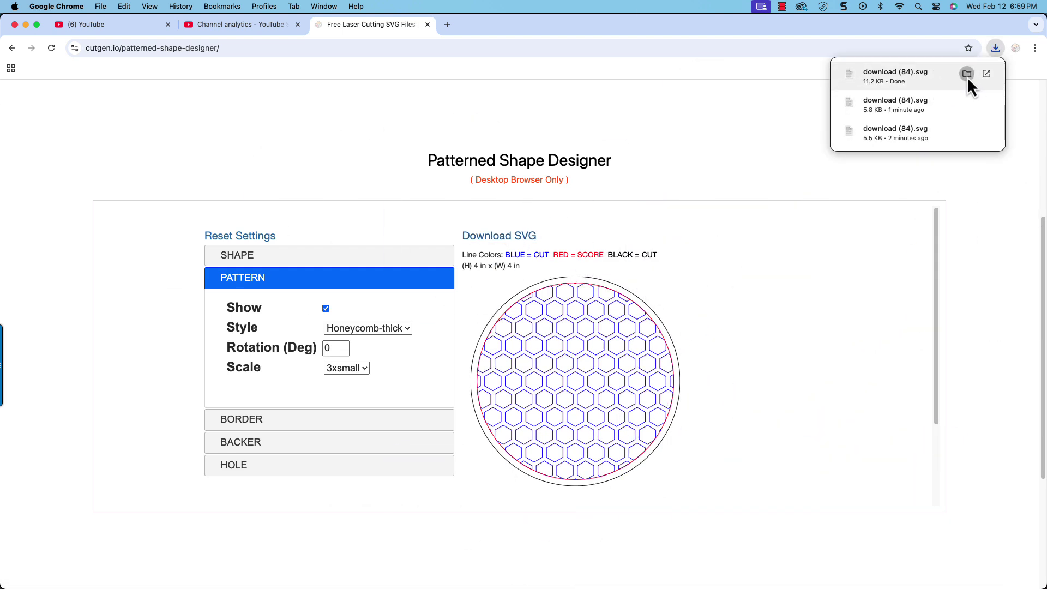
{"action": "left_click", "coordinate": [967, 76]}
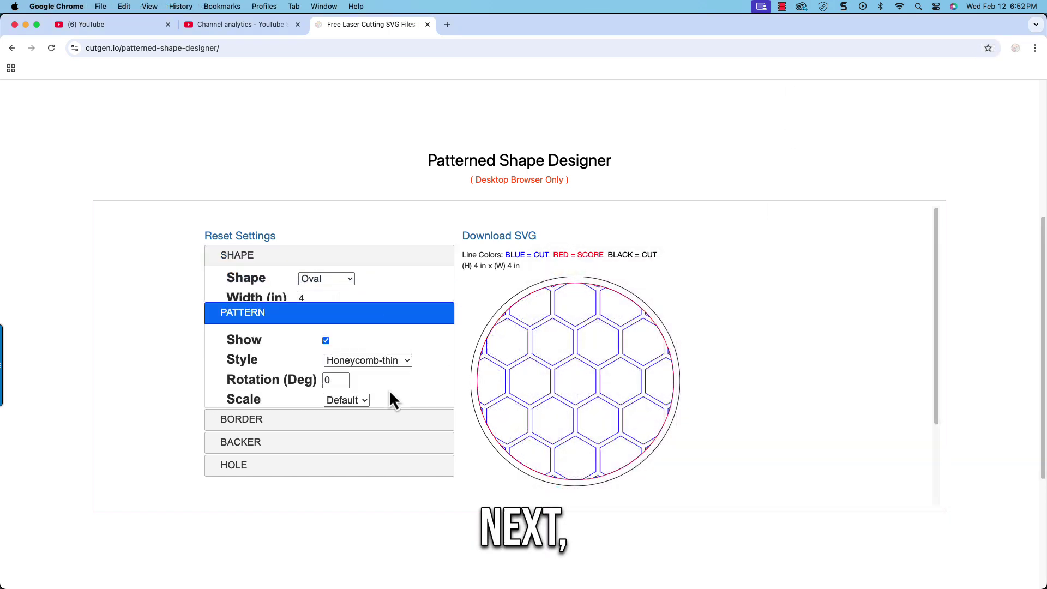
Switch the coaster pattern to Slot at 1xsmall scale.
{"action": "left_click", "coordinate": [367, 329]}
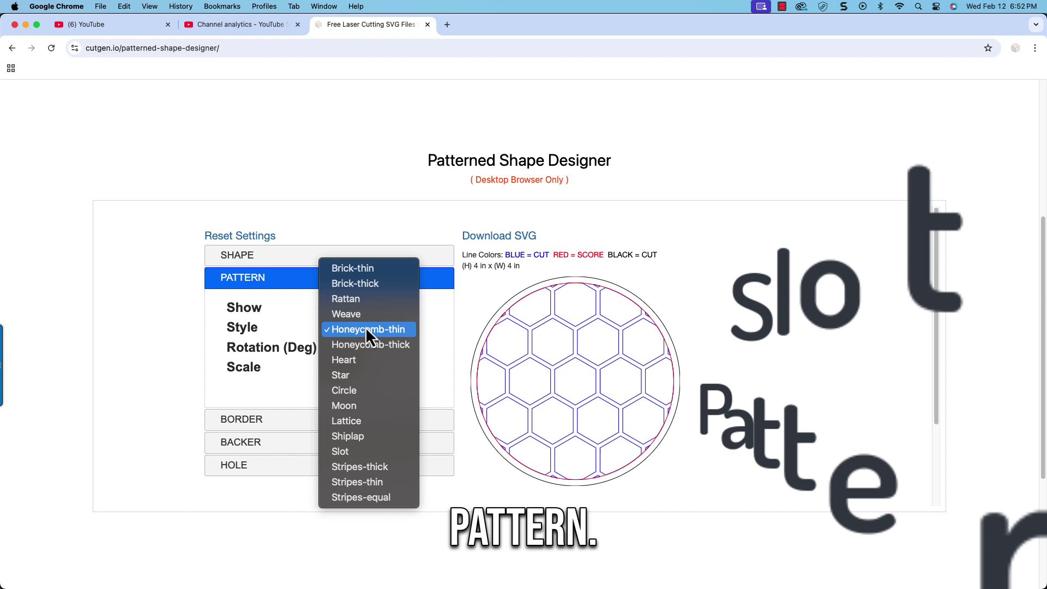
{"action": "left_click", "coordinate": [370, 450]}
{"action": "left_click", "coordinate": [359, 372]}
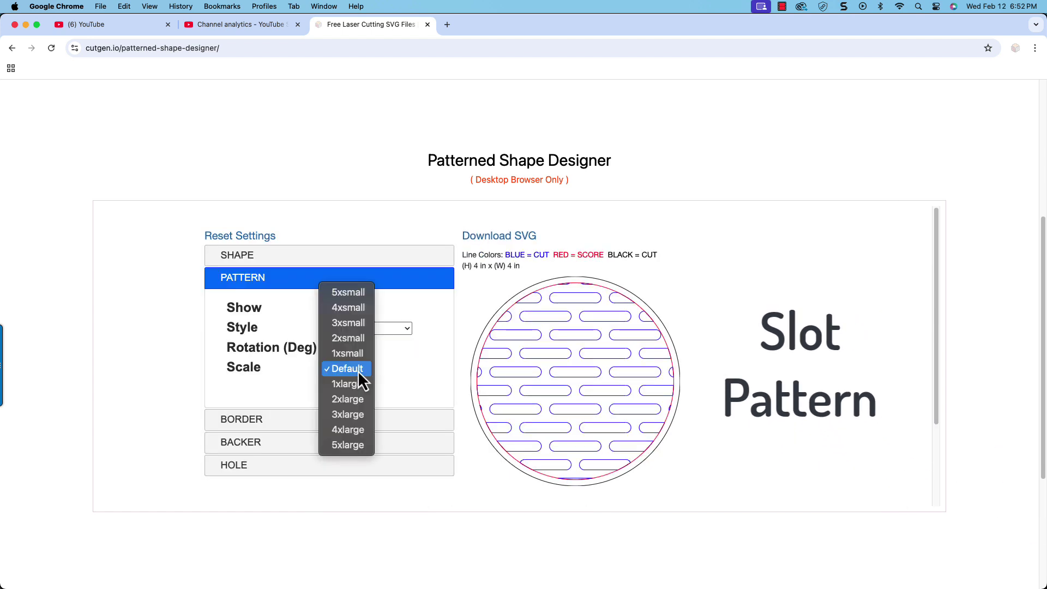
{"action": "left_click", "coordinate": [356, 356]}
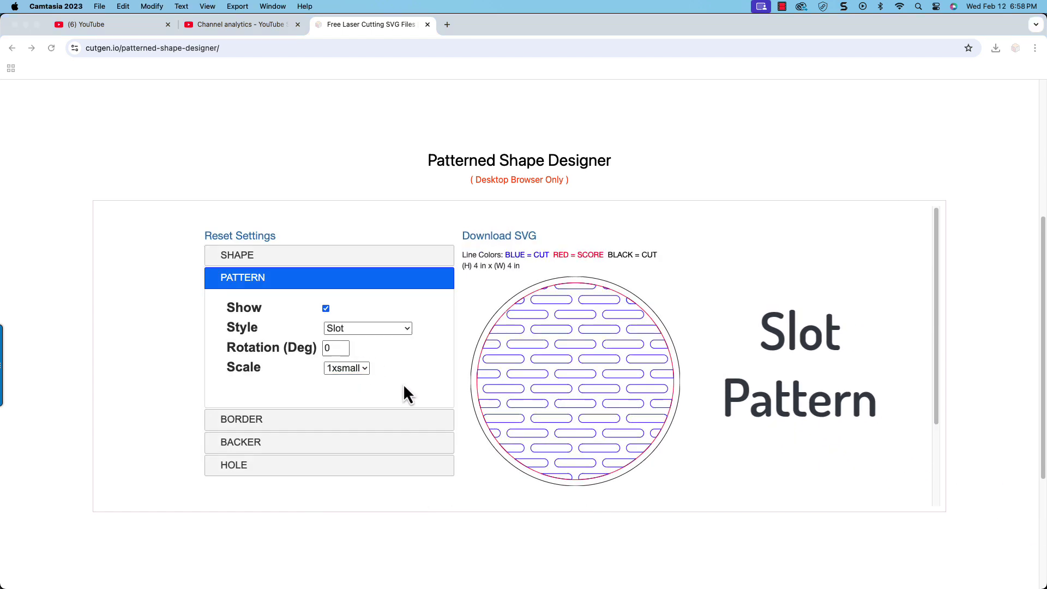
Download the slot coaster SVG, reveal it in Finder, and start renaming it slot.svg.
{"action": "left_click", "coordinate": [471, 239]}
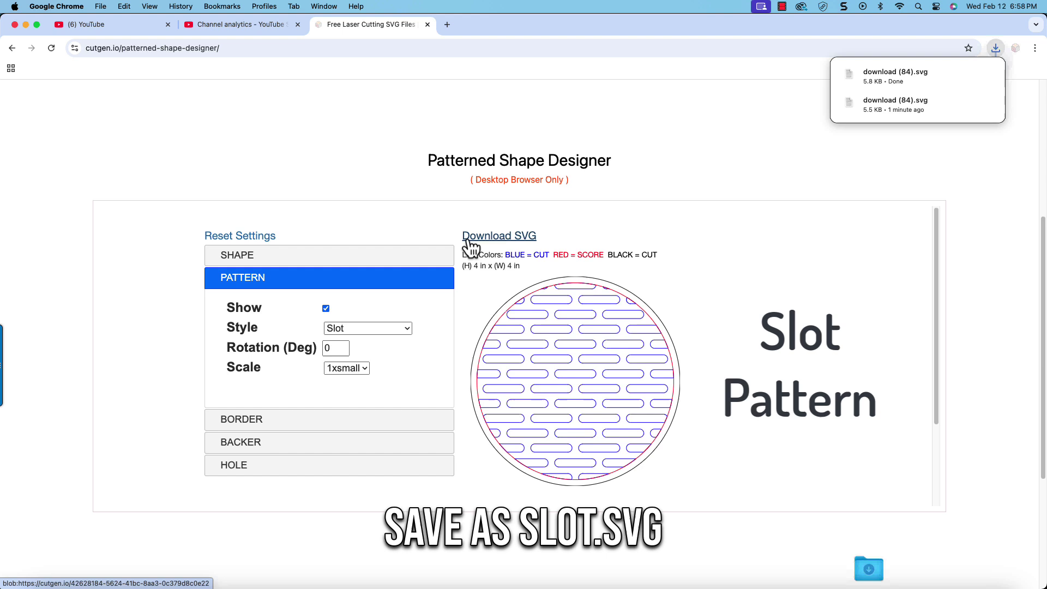
{"action": "left_click", "coordinate": [966, 74]}
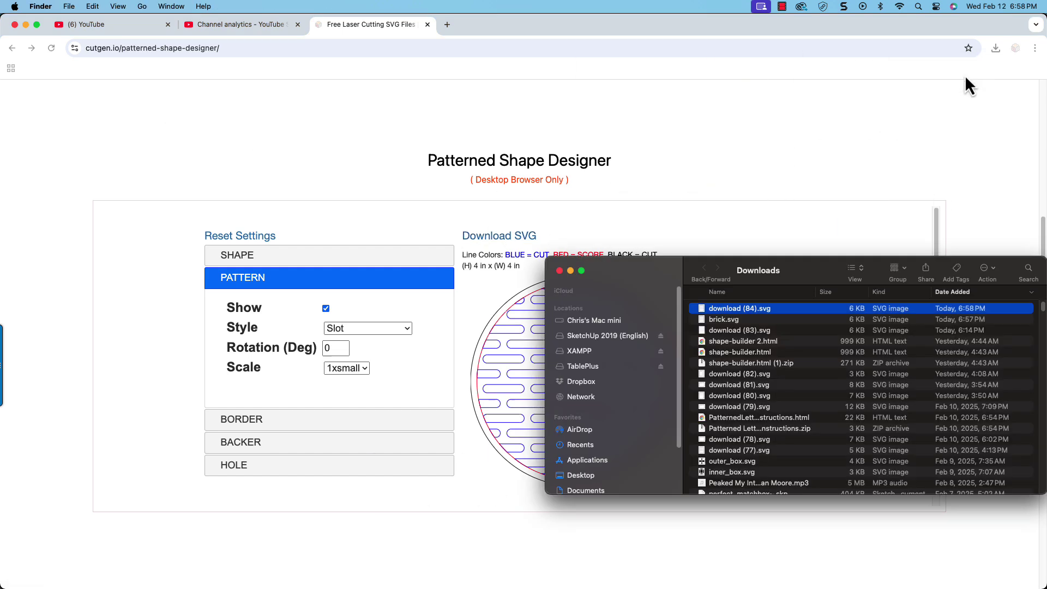
{"action": "left_click", "coordinate": [726, 312]}
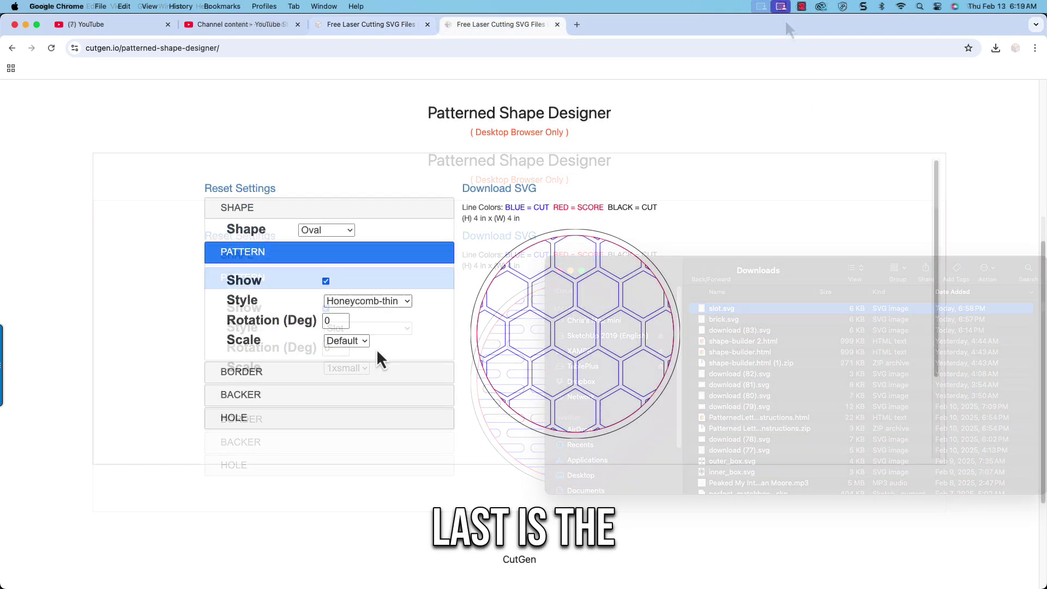
Switch the coaster pattern to Brick-thick at 1xsmall scale.
{"action": "left_click", "coordinate": [363, 279]}
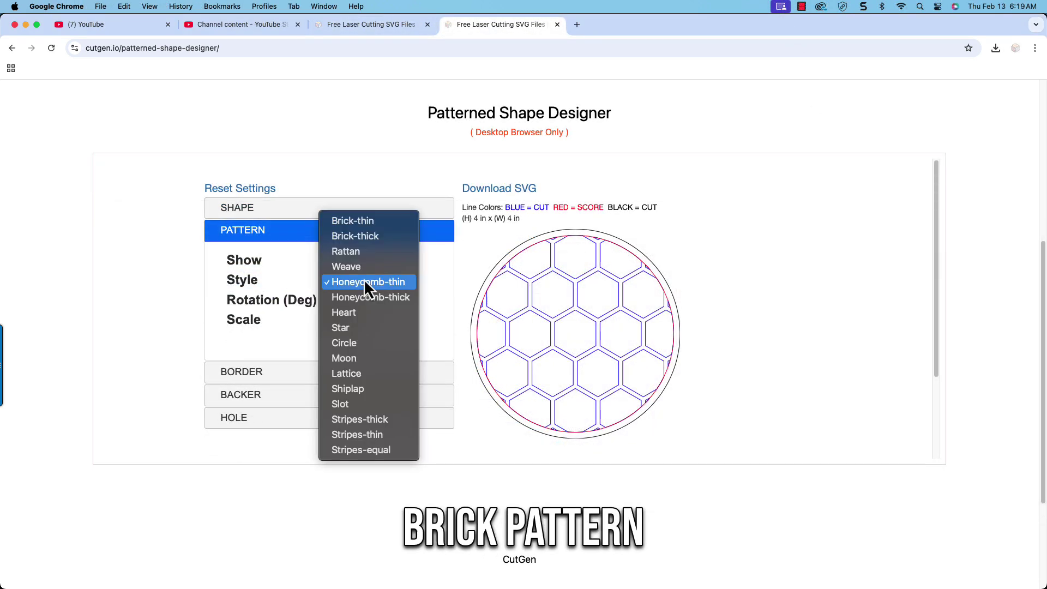
{"action": "left_click", "coordinate": [400, 237]}
{"action": "left_click", "coordinate": [348, 323]}
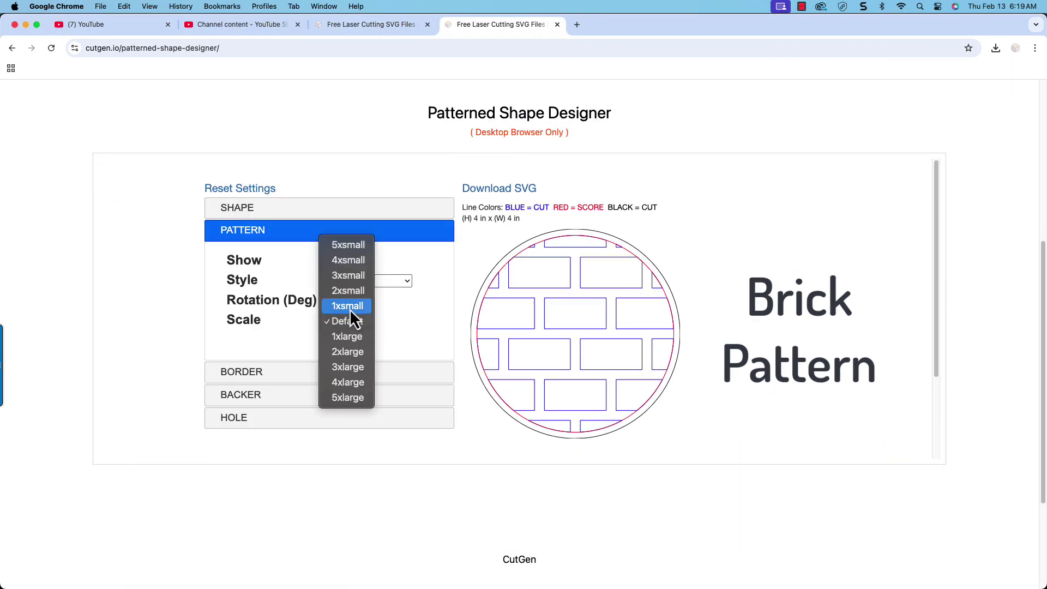
Download the brick coaster SVG, reveal it in Finder, and start renaming it brick.svg.
{"action": "left_click", "coordinate": [475, 192]}
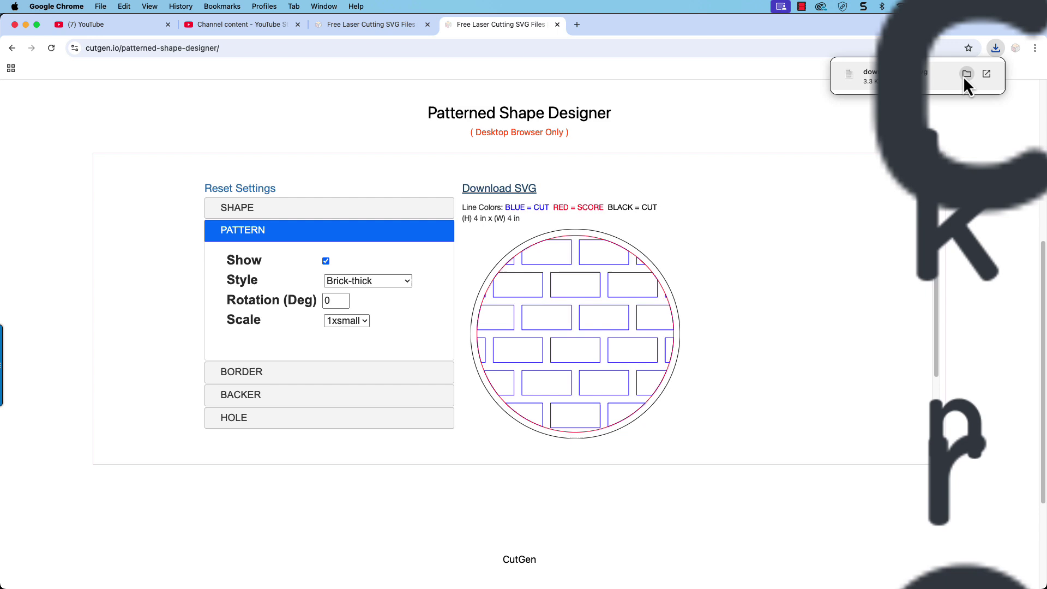
{"action": "left_click", "coordinate": [963, 79]}
{"action": "left_click", "coordinate": [642, 364]}
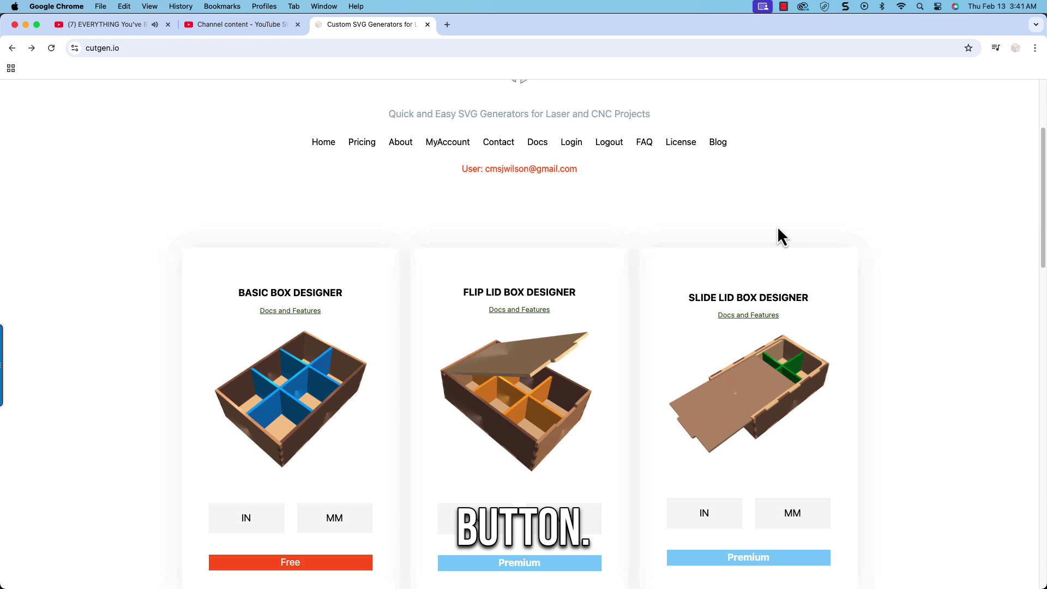
{"action": "scroll", "coordinate": [744, 239], "scroll_direction": "down", "scroll_amount": 3}
Open the inch Basic Box Designer and enter inside dimensions 4.065 × 0.47 × 4.
{"action": "left_click", "coordinate": [321, 409]}
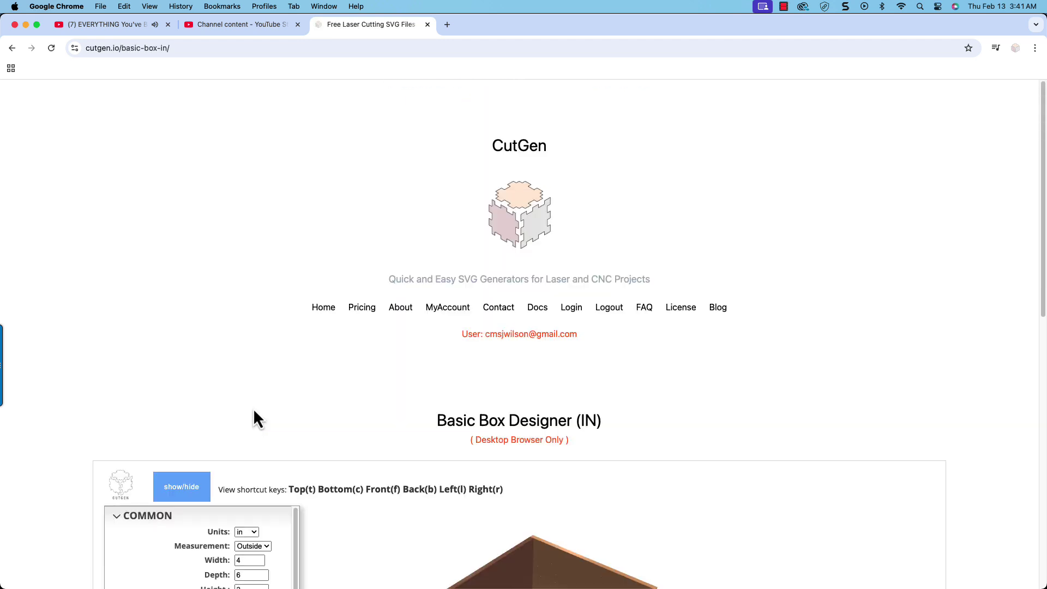
{"action": "scroll", "coordinate": [65, 386], "scroll_direction": "down", "scroll_amount": 3}
{"action": "scroll", "coordinate": [53, 381], "scroll_direction": "down", "scroll_amount": 2}
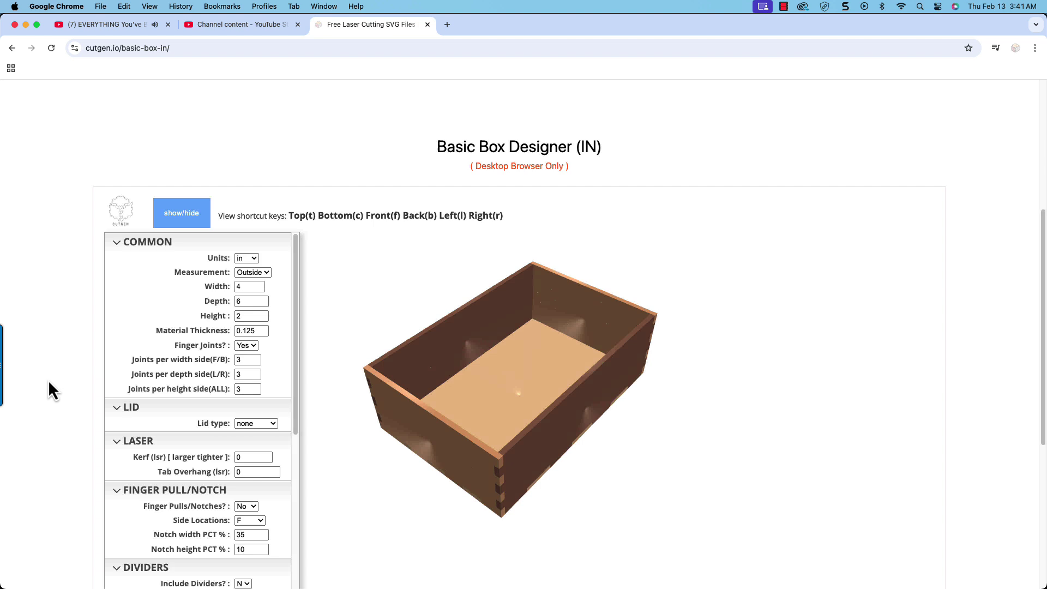
{"action": "scroll", "coordinate": [48, 380], "scroll_direction": "down", "scroll_amount": 1}
{"action": "scroll", "coordinate": [44, 378], "scroll_direction": "down", "scroll_amount": 1}
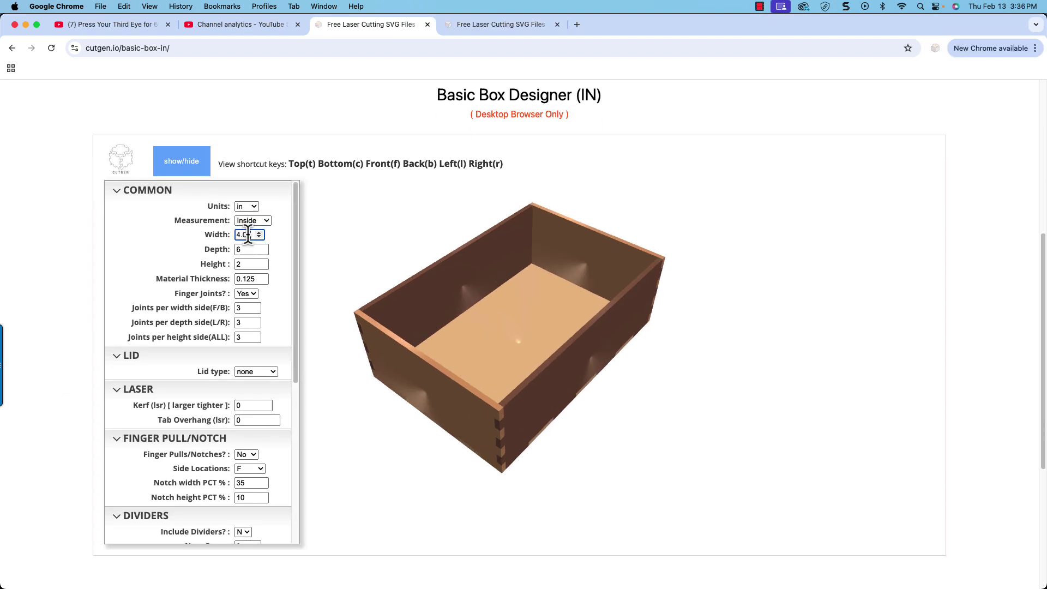
{"action": "type", "text": "4.065"}
{"action": "key", "text": "Tab"}
{"action": "type", "text": ".470"}
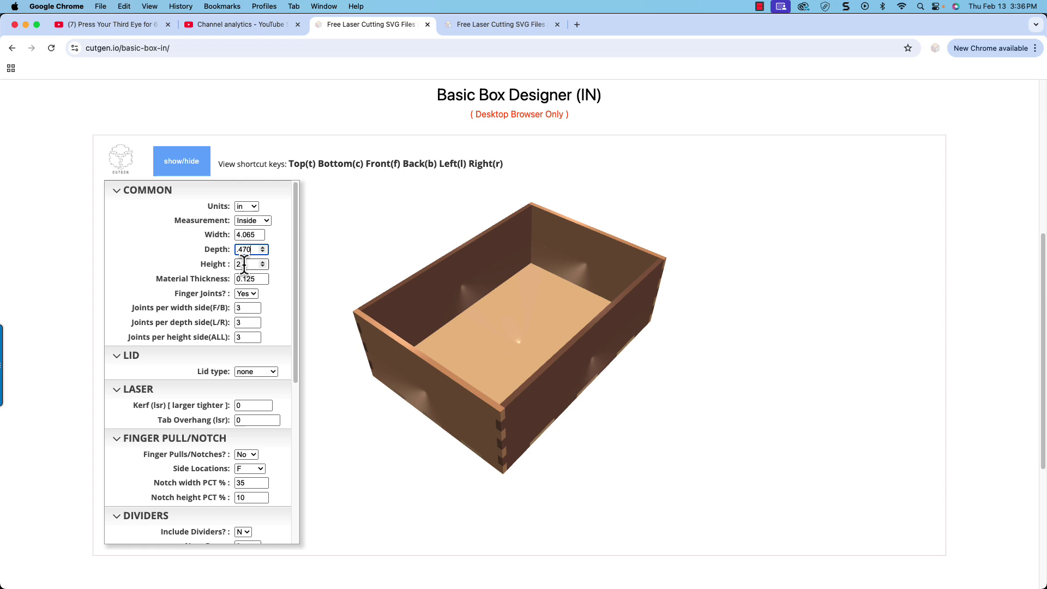
{"action": "key", "text": "Tab"}
{"action": "type", "text": "4"}
{"action": "key", "text": "Tab"}
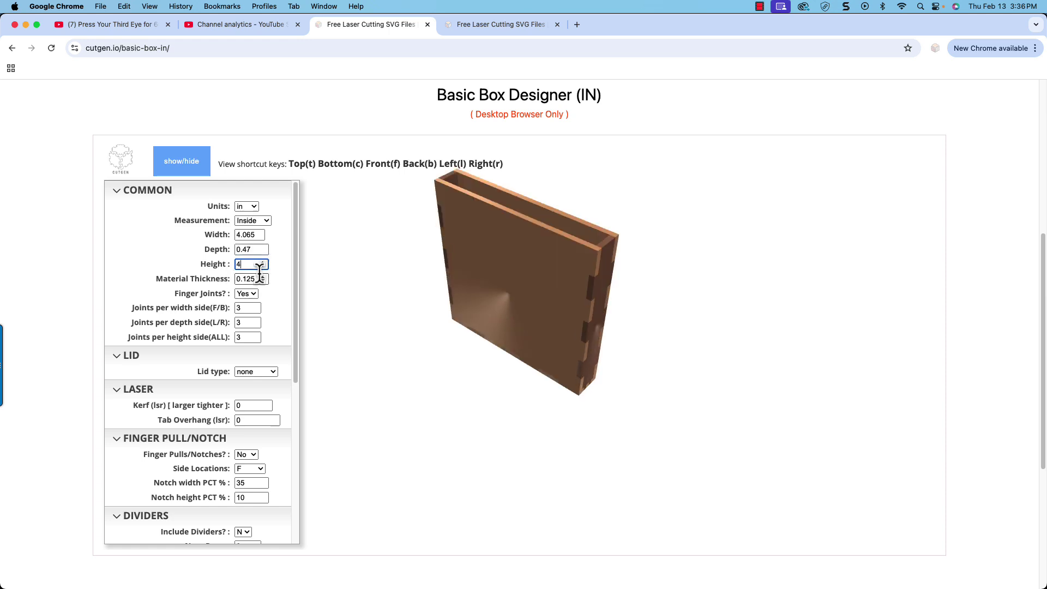
{"action": "key", "text": "Tab"}
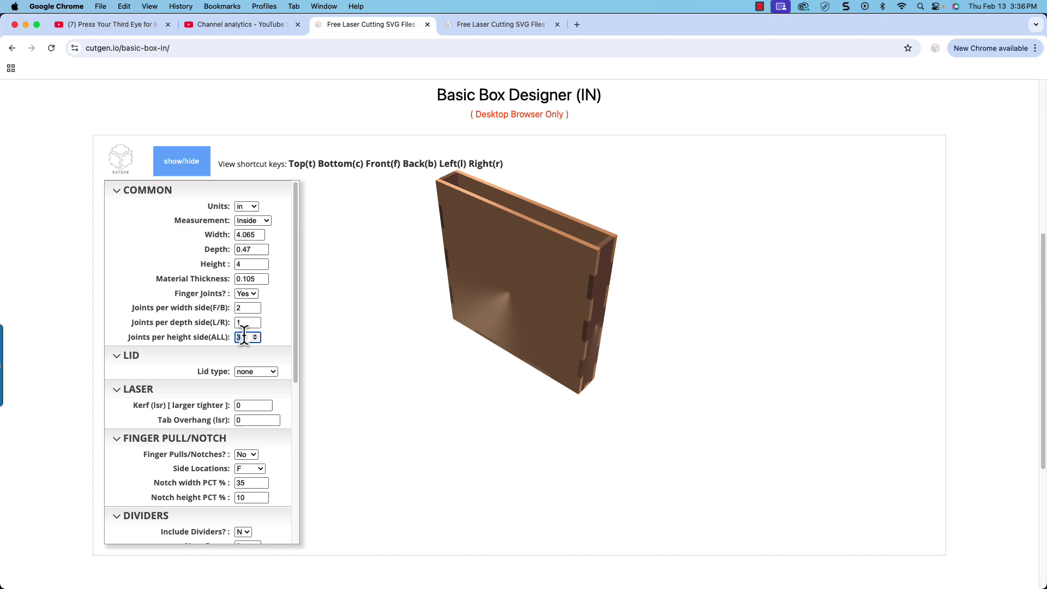
{"action": "type", "text": "2"}
Put notches on the front and back sides, checking the finger joints in 3D.
{"action": "left_click_drag", "start_coordinate": [494, 381], "coordinate": [391, 374]}
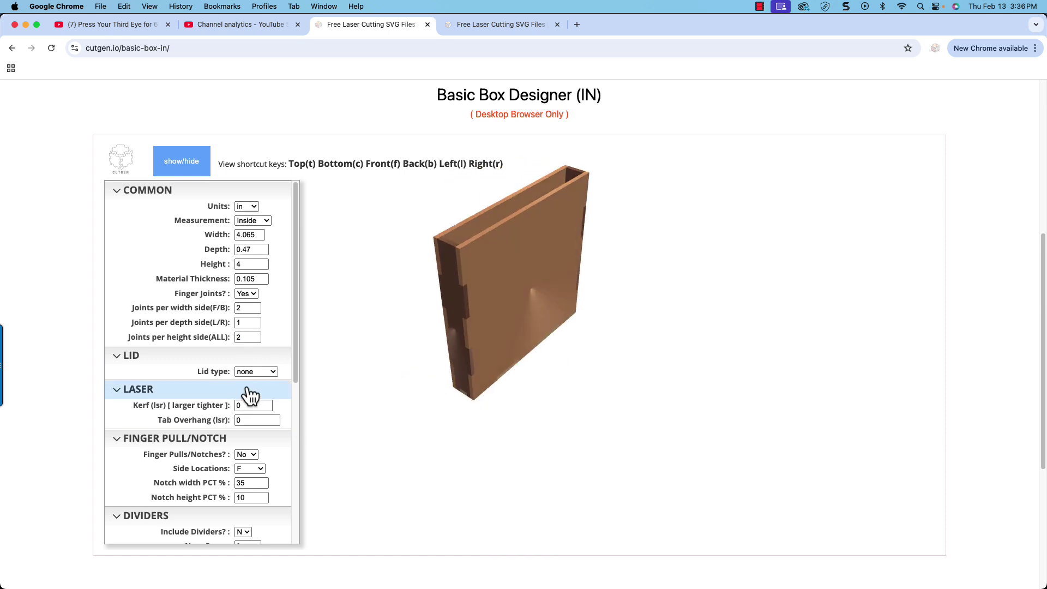
{"action": "left_click", "coordinate": [253, 469]}
{"action": "left_click", "coordinate": [253, 514]}
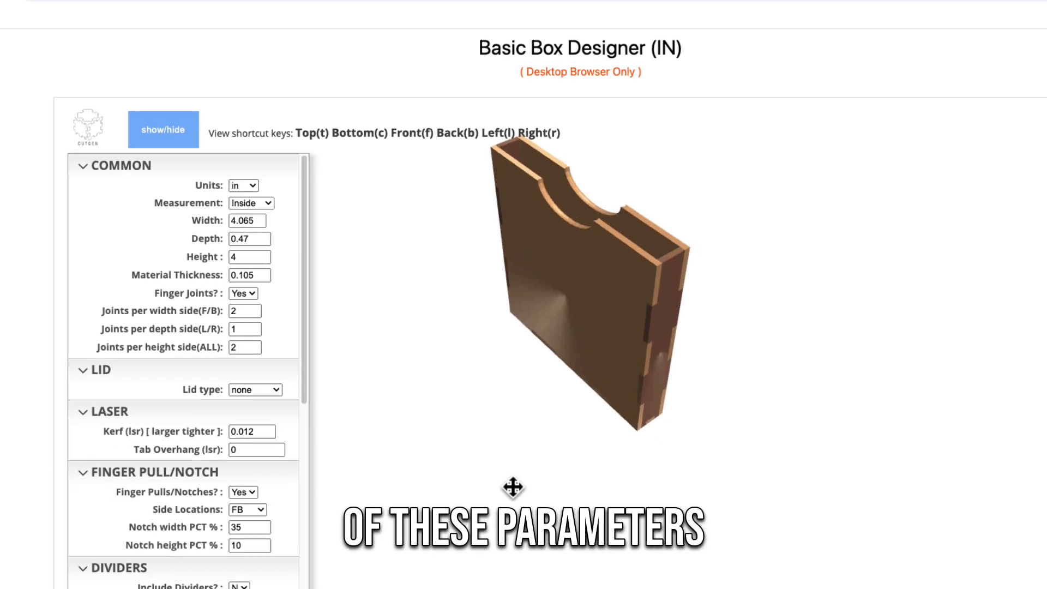
{"action": "left_click_drag", "start_coordinate": [465, 450], "coordinate": [454, 451]}
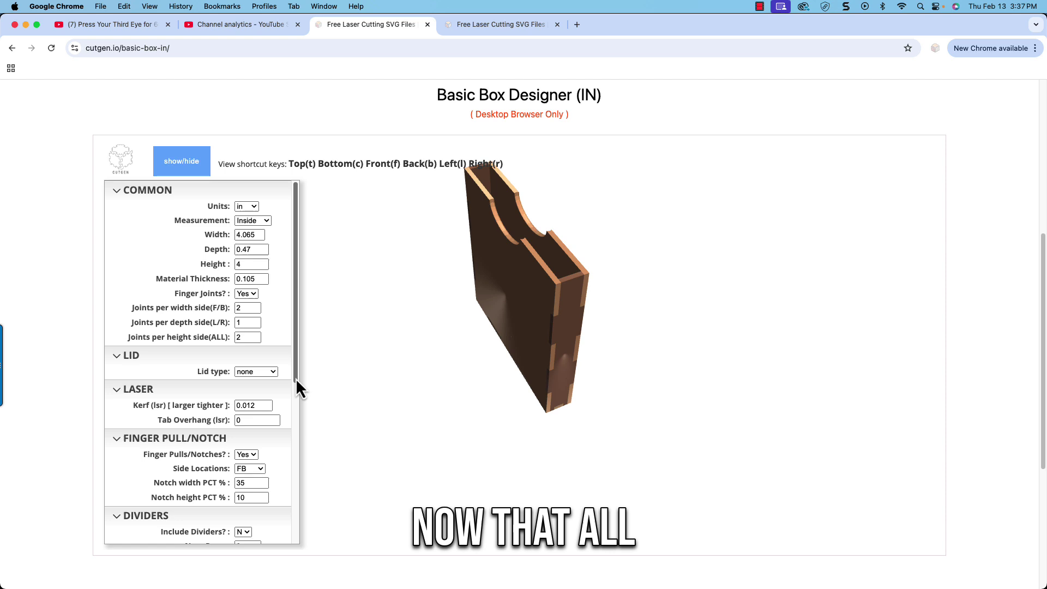
{"action": "left_click_drag", "start_coordinate": [296, 379], "coordinate": [302, 527]}
{"action": "scroll", "coordinate": [297, 529], "scroll_direction": "down", "scroll_amount": 1}
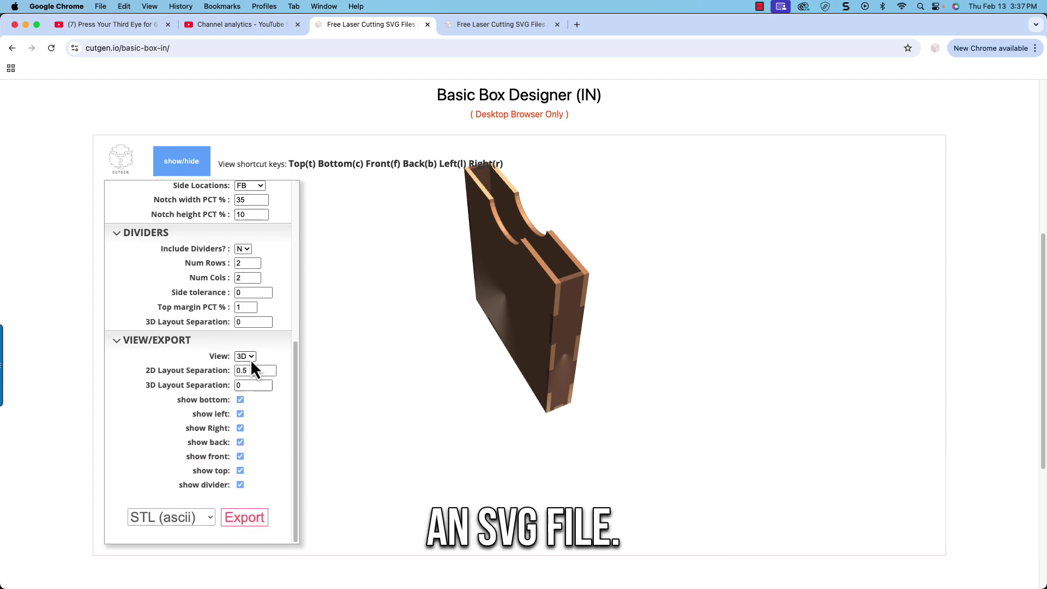
Export the notched box's 2D flat layout as SVG, then rename the downloaded file to coaster_box.svg.
{"action": "left_click", "coordinate": [250, 359]}
{"action": "left_click", "coordinate": [464, 407]}
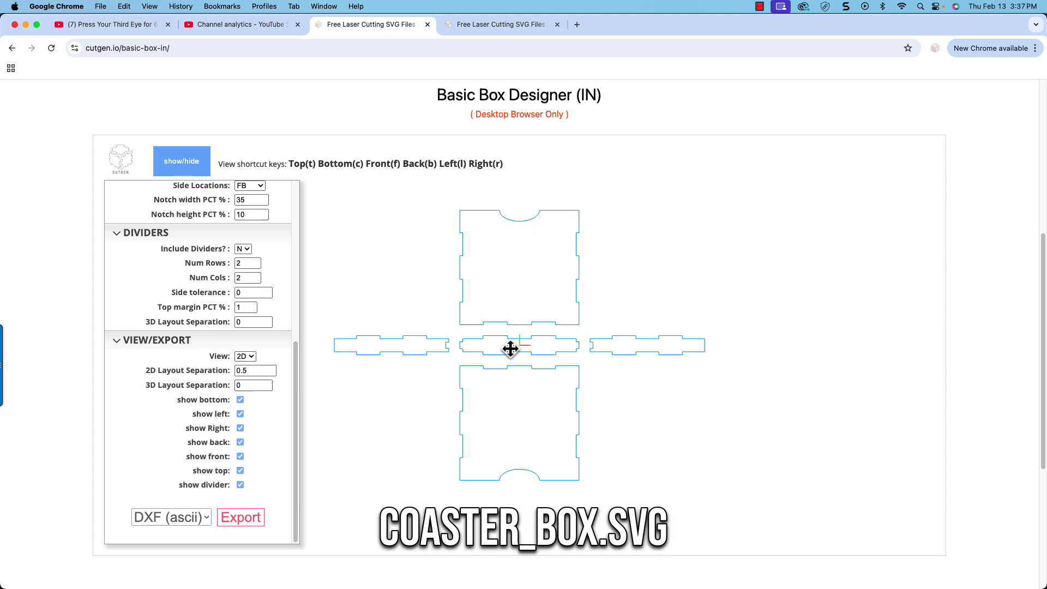
{"action": "left_click", "coordinate": [175, 511]}
{"action": "left_click", "coordinate": [182, 484]}
{"action": "left_click", "coordinate": [255, 521]}
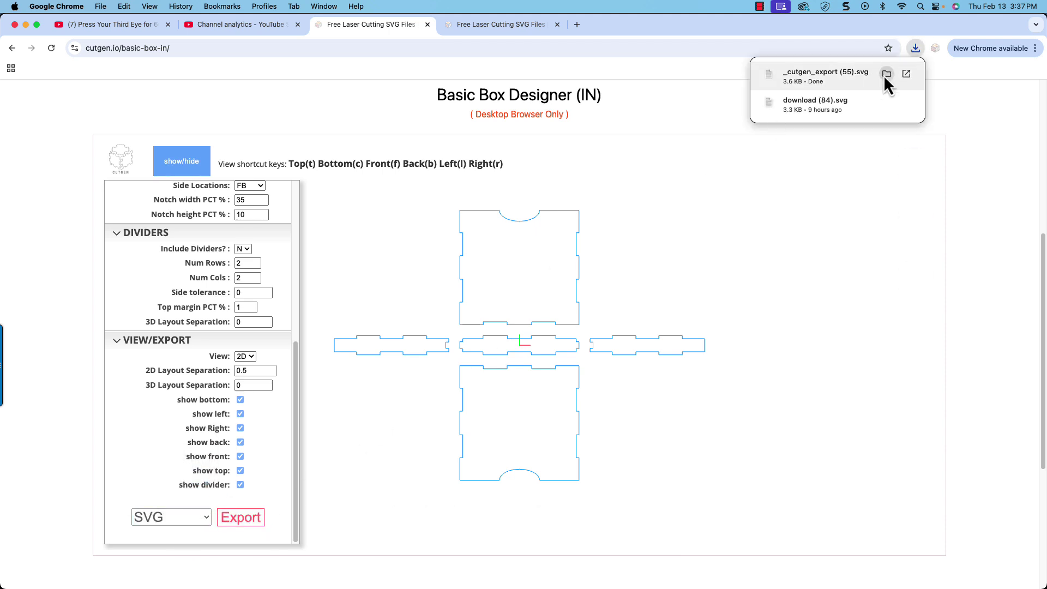
{"action": "left_click", "coordinate": [885, 74]}
{"action": "left_click", "coordinate": [743, 252]}
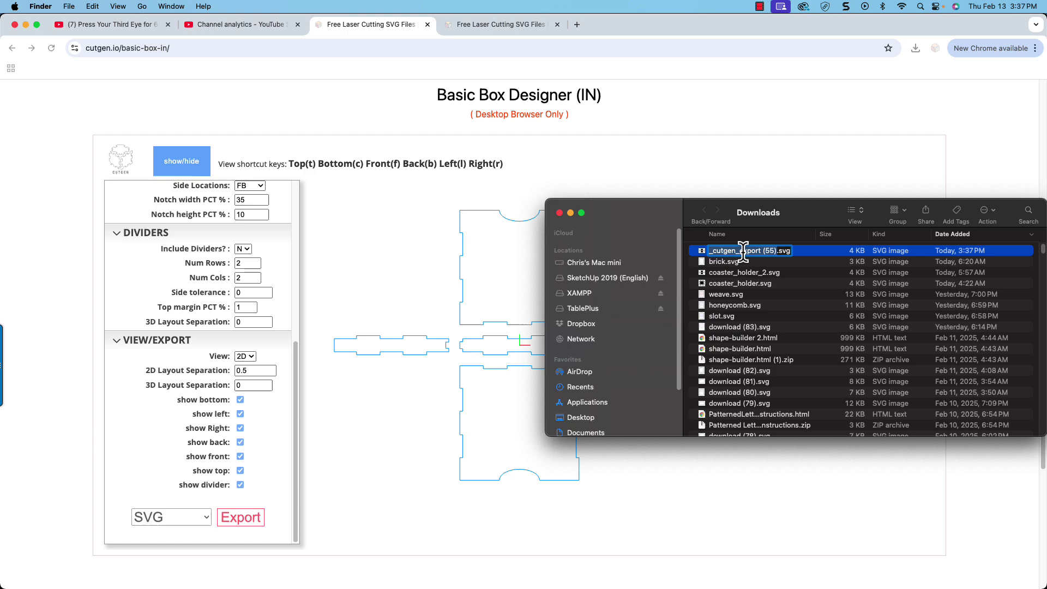